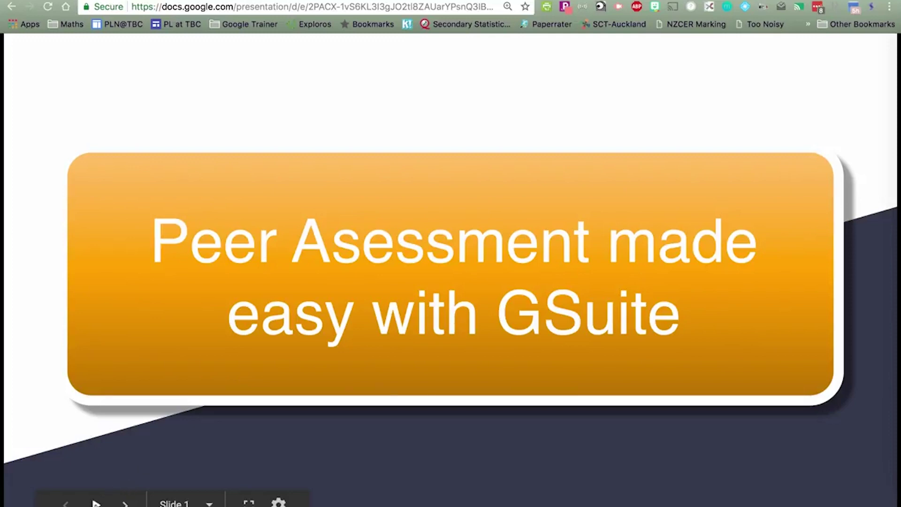
# - Play the 'Peer Asessment made easy with GSuite' title slideshow through to its closing slide
pyautogui.click(96, 502)
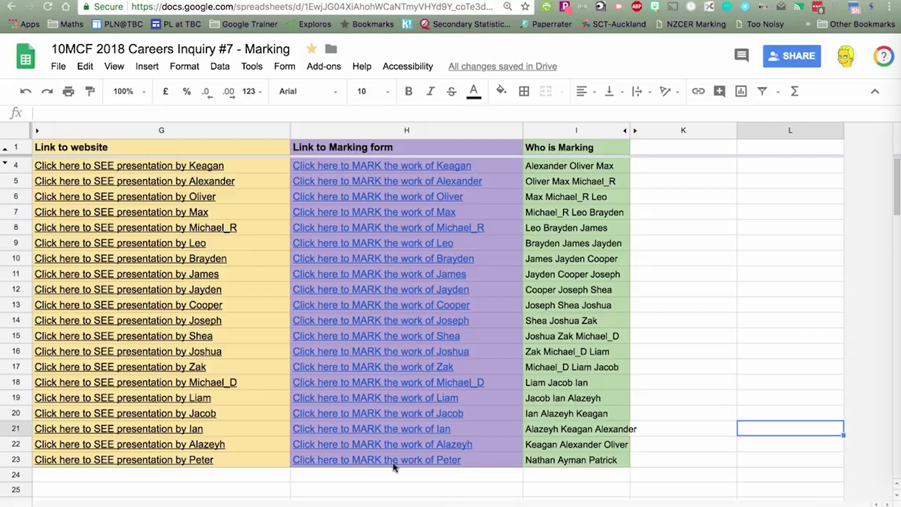
pyautogui.moveTo(186, 259)
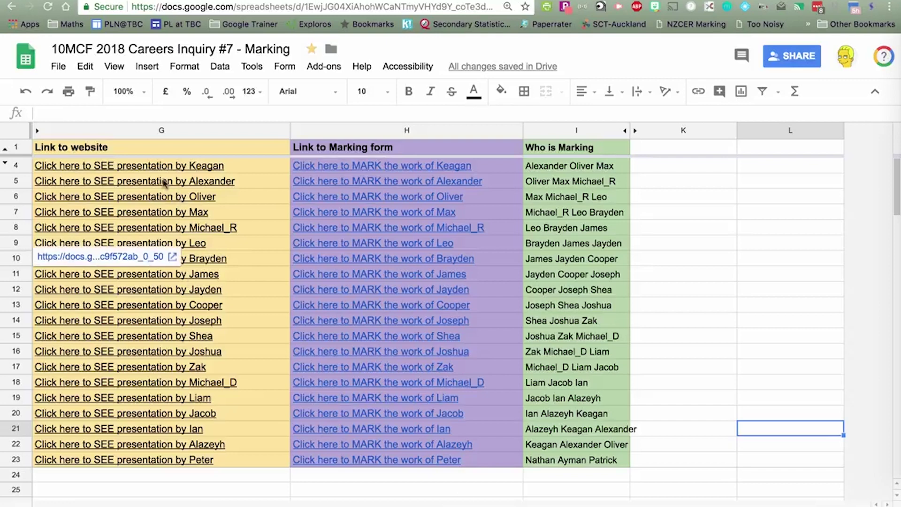
pyautogui.moveTo(184, 167)
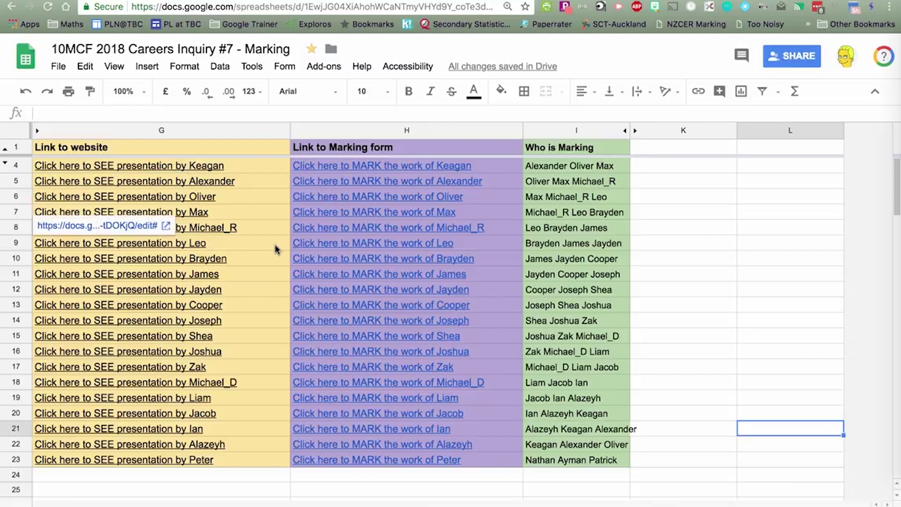
pyautogui.click(178, 168)
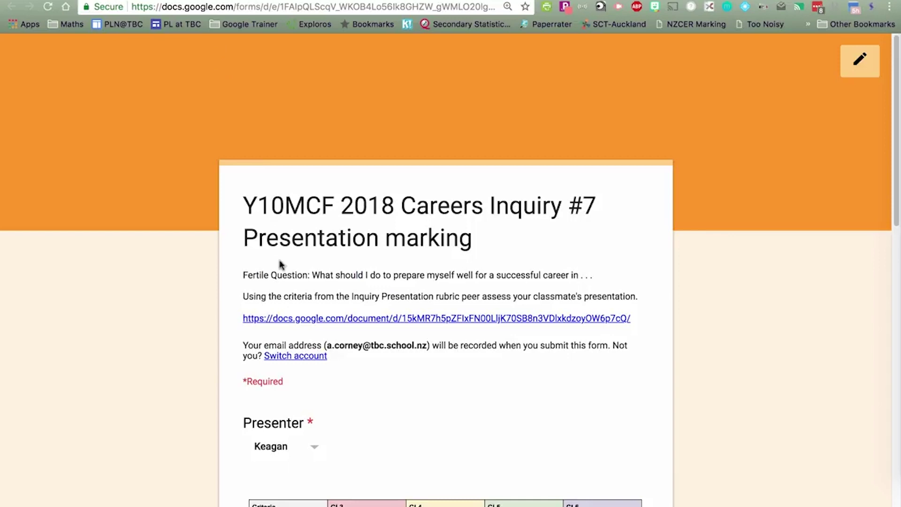
pyautogui.scroll(-4, 281, 264)
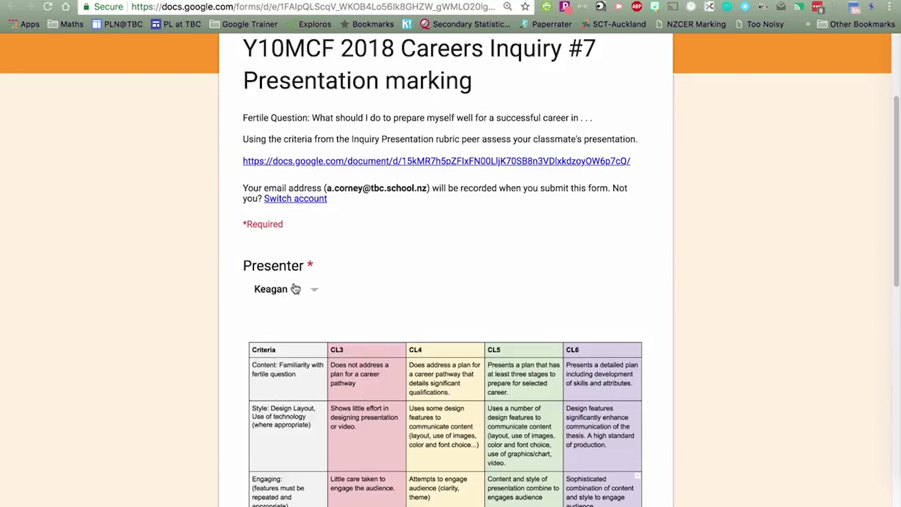
pyautogui.click(187, 1)
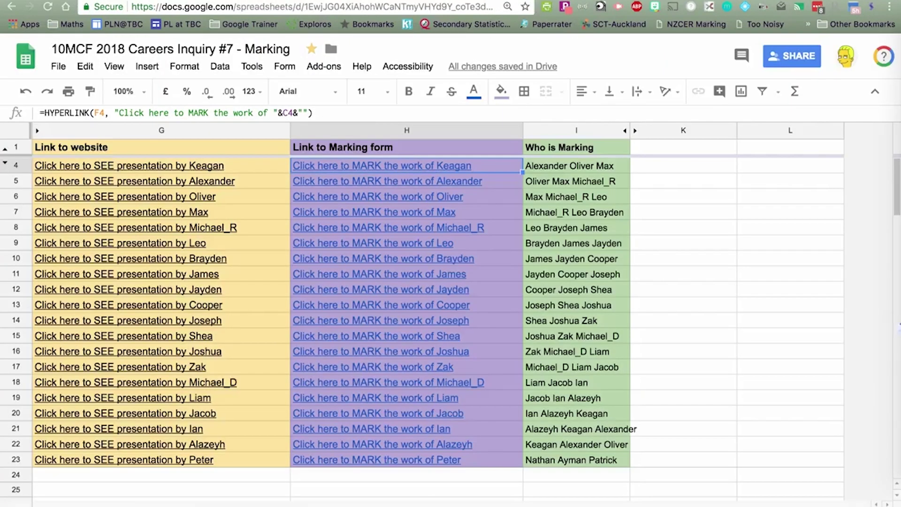
# - Inspect I4's CONCATENATE formula, then unhide columns A–F and review Email address, Student name and Career
pyautogui.click(589, 168)
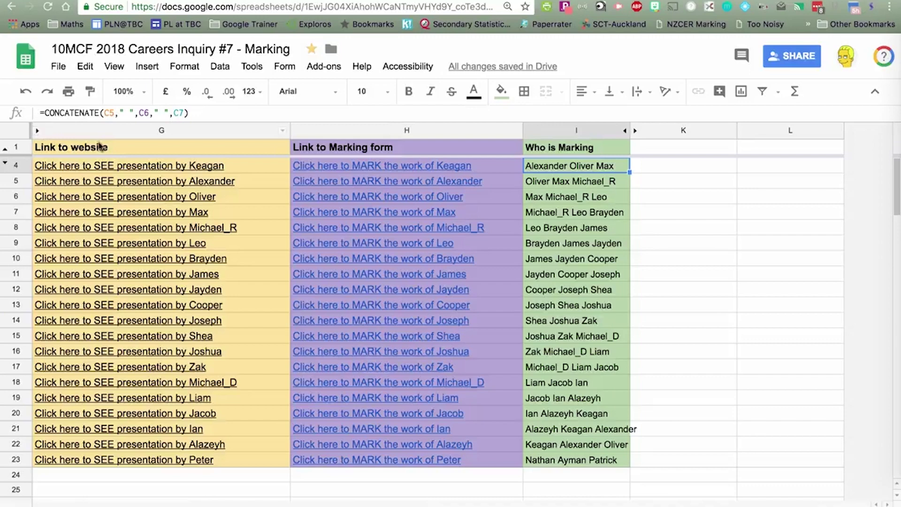
pyautogui.click(38, 133)
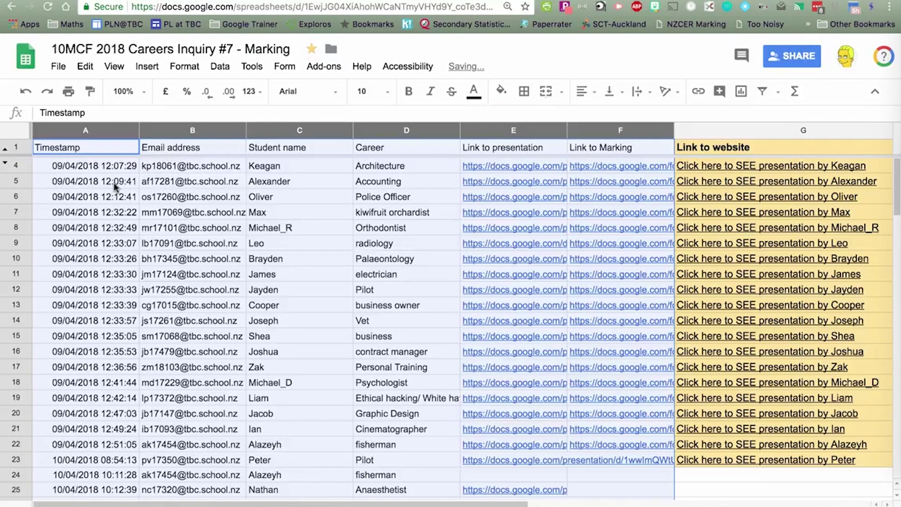
pyautogui.click(170, 132)
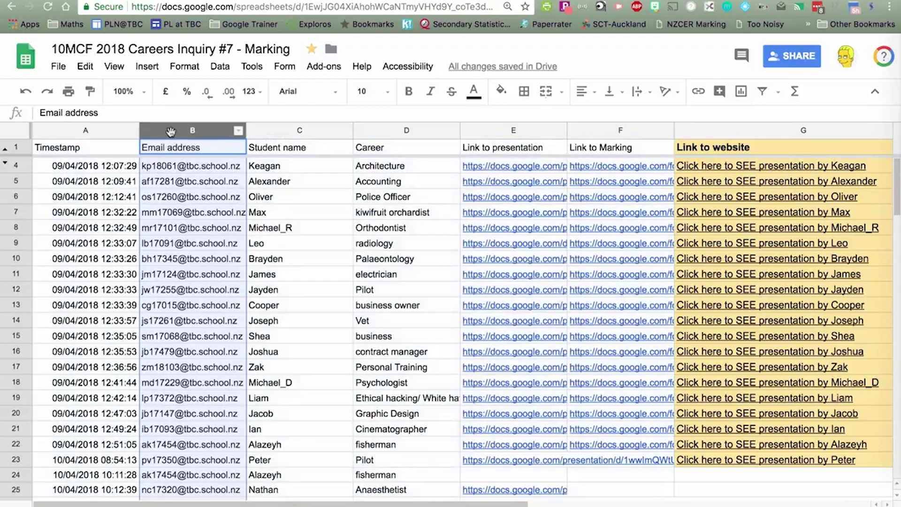
pyautogui.click(297, 132)
pyautogui.click(371, 129)
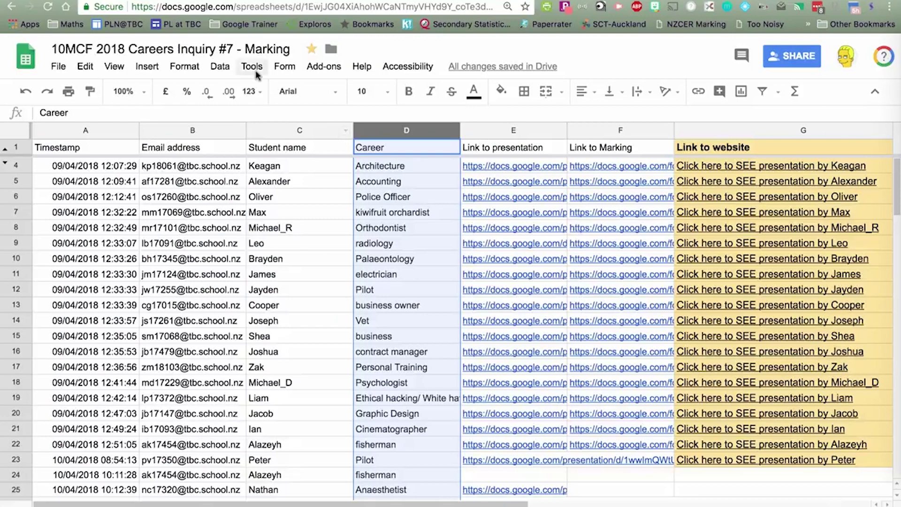
pyautogui.click(288, 68)
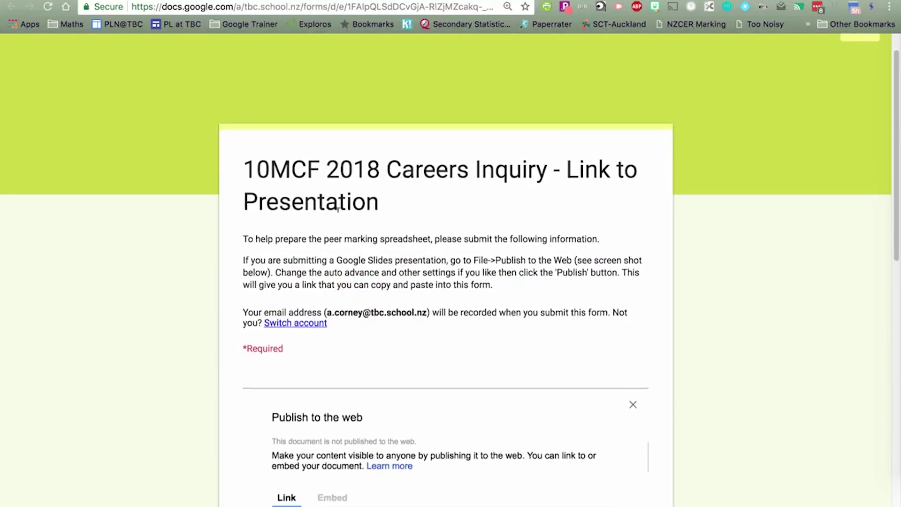
pyautogui.scroll(-1, 338, 209)
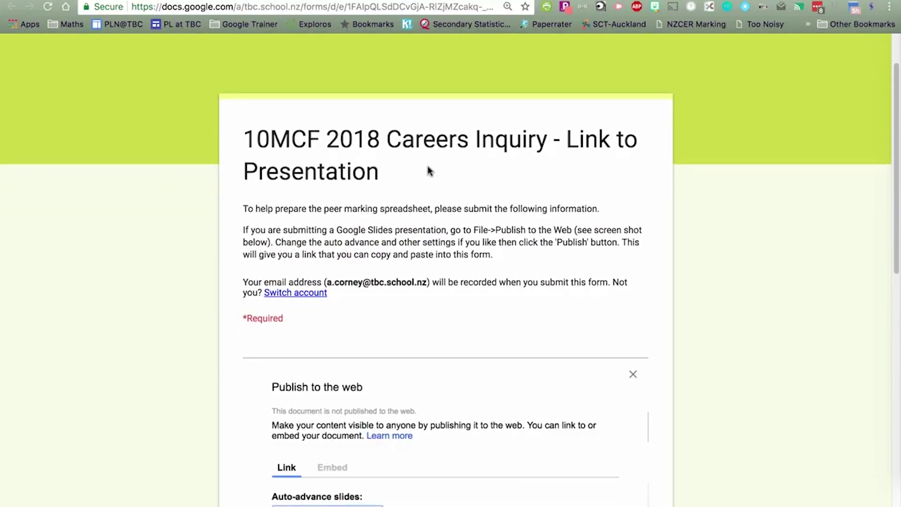
# - Scroll through the live form and test the Student name dropdown without choosing a name
pyautogui.scroll(-1, 430, 171)
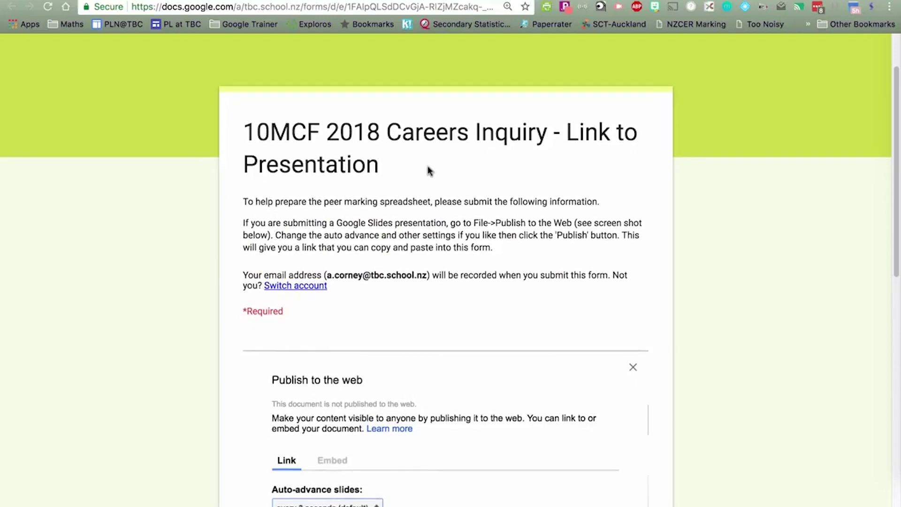
pyautogui.scroll(-2, 428, 171)
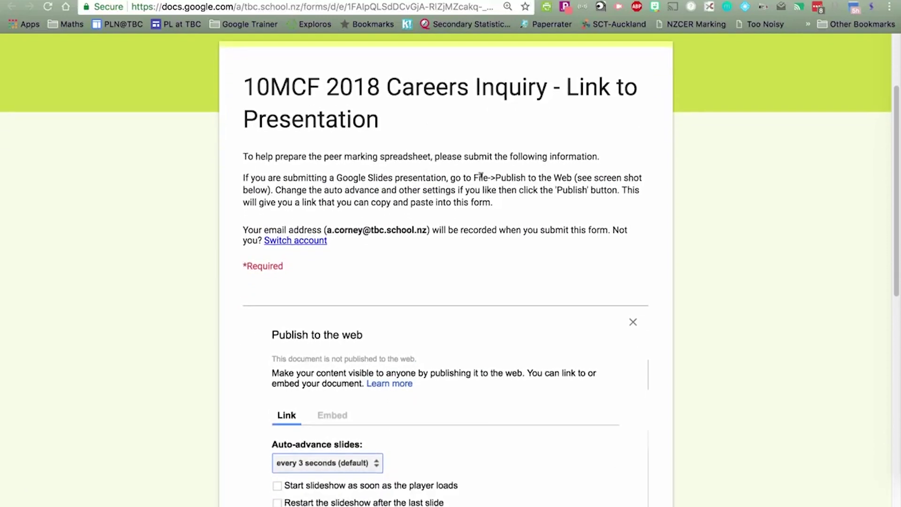
pyautogui.scroll(-2, 475, 177)
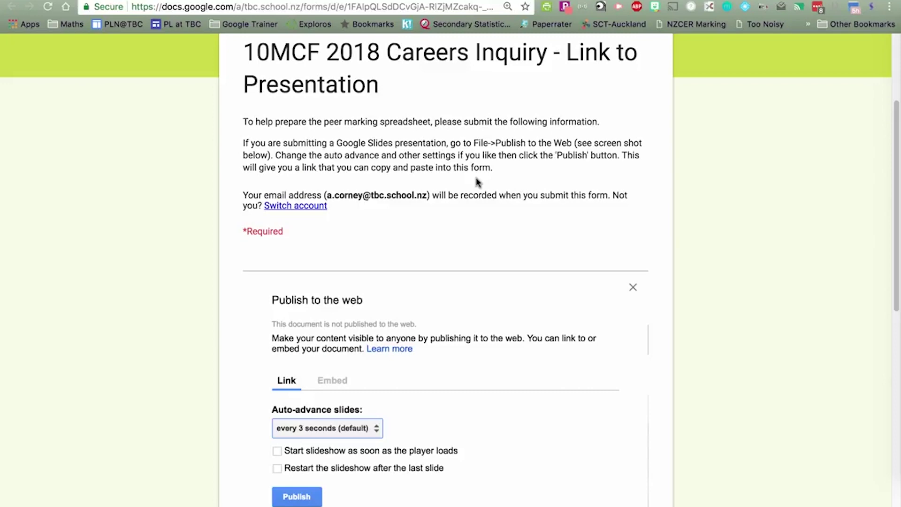
pyautogui.scroll(-4, 476, 182)
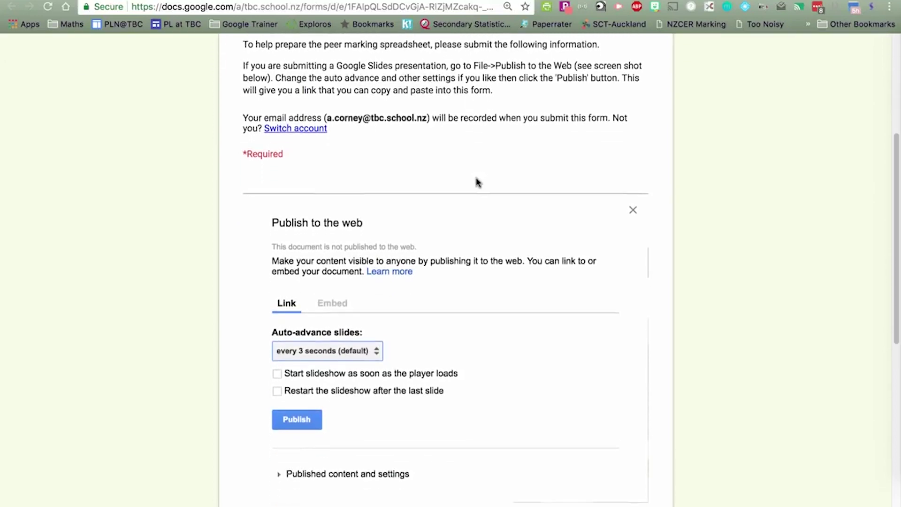
pyautogui.scroll(-15, 476, 181)
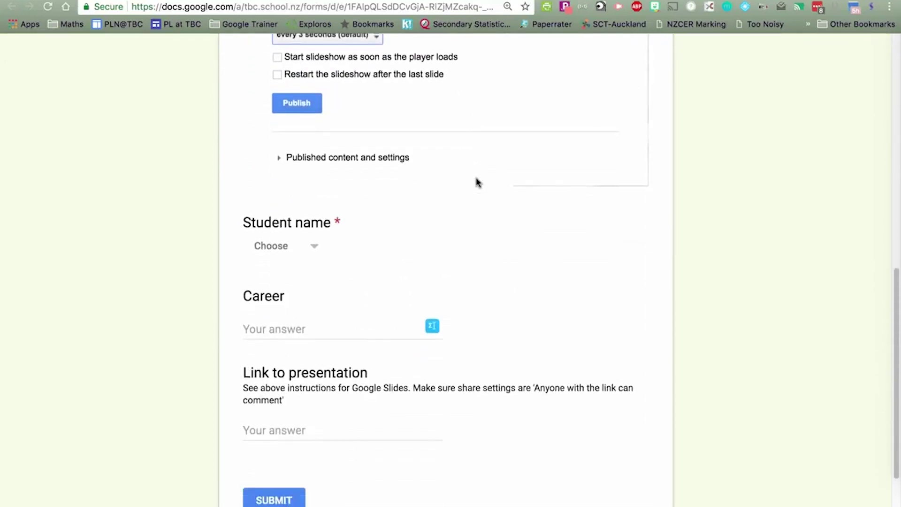
pyautogui.click(318, 249)
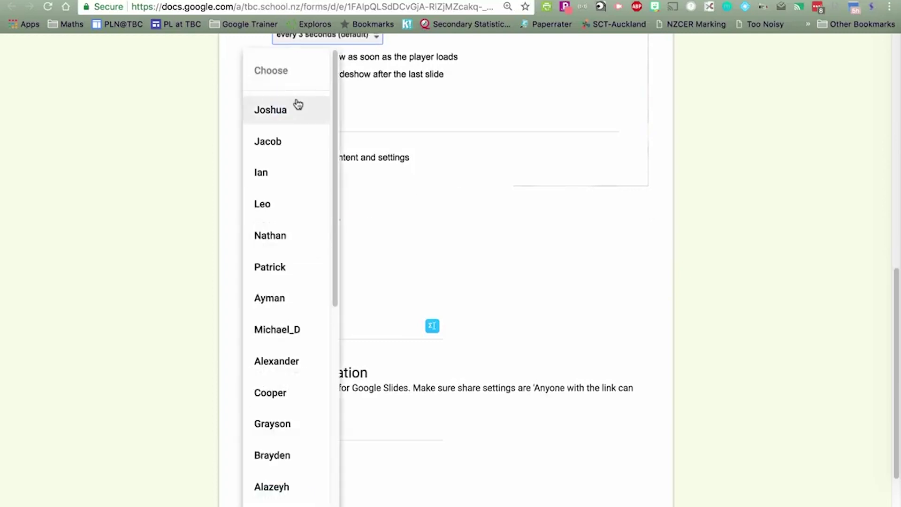
pyautogui.click(464, 182)
pyautogui.click(315, 245)
pyautogui.click(414, 228)
# - Check the Career and Link to presentation answer fields, then switch the form to edit mode
pyautogui.click(269, 321)
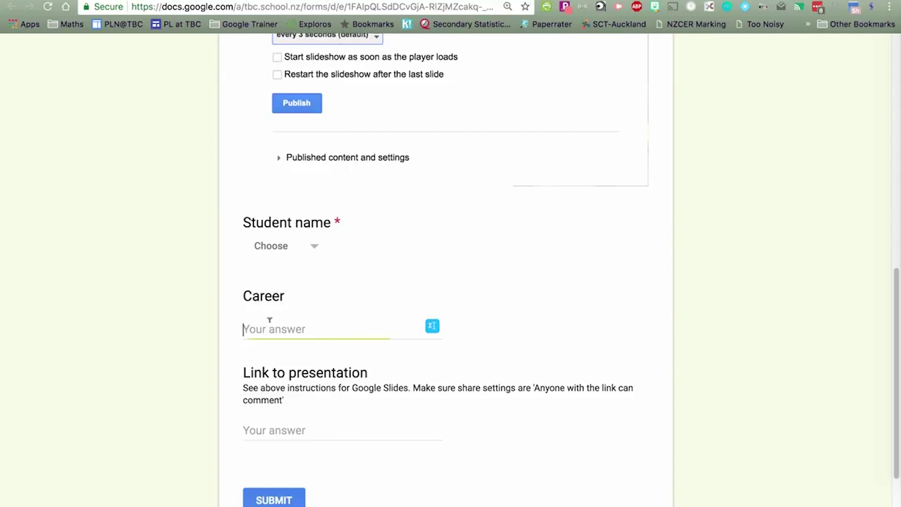
pyautogui.scroll(-1, 270, 319)
pyautogui.scroll(-3, 270, 319)
pyautogui.click(263, 346)
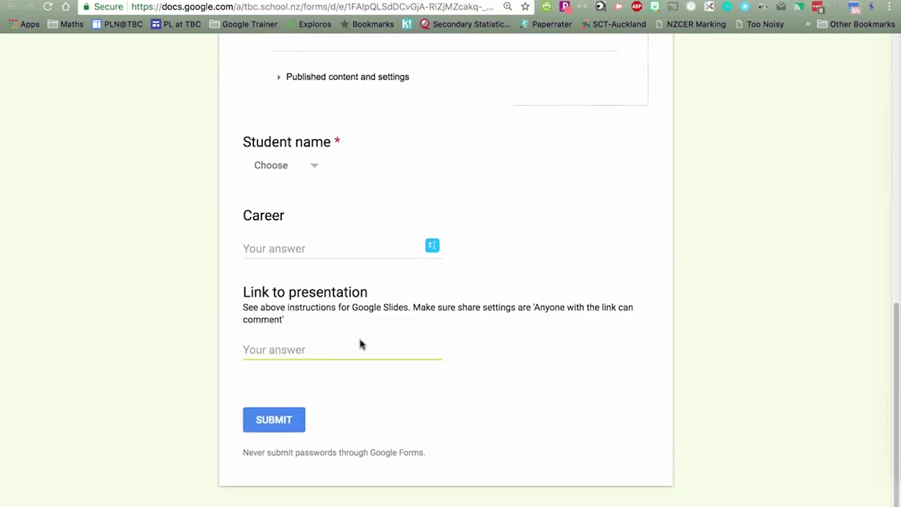
pyautogui.scroll(3, 308, 207)
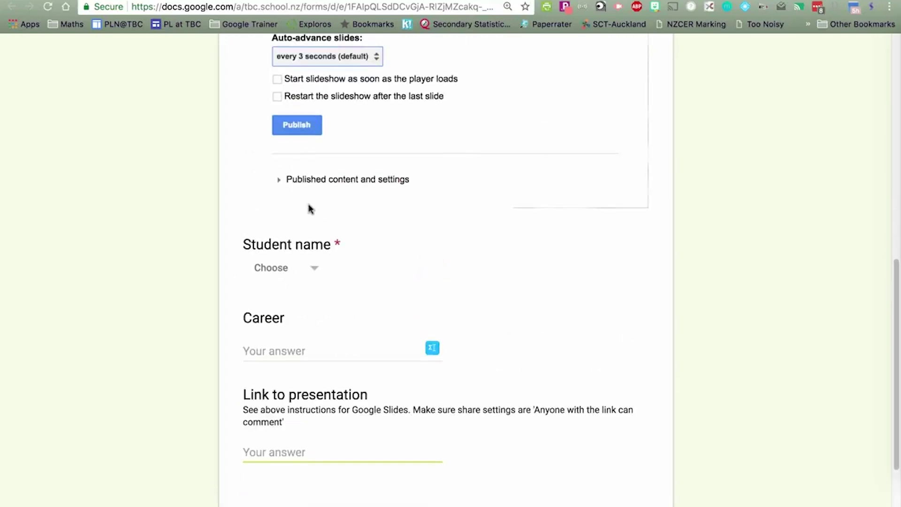
pyautogui.press('super+r')
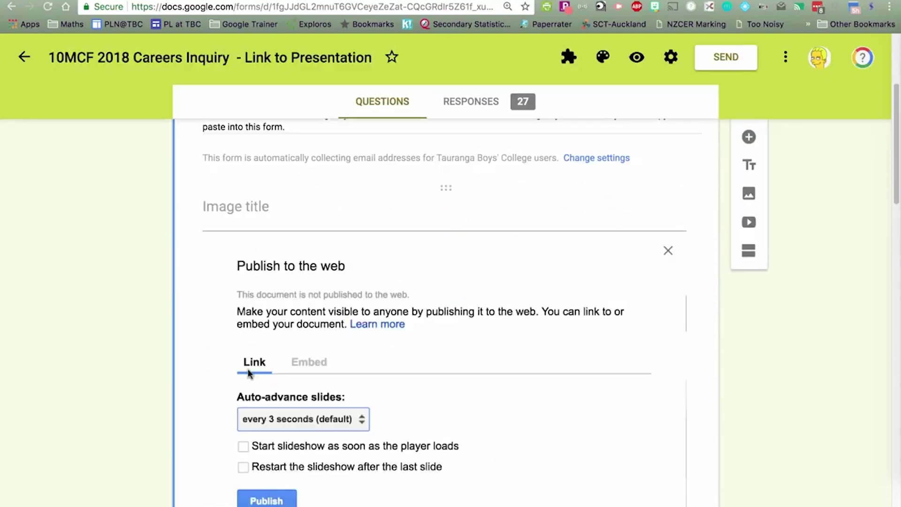
pyautogui.scroll(-2, 234, 329)
pyautogui.scroll(-5, 249, 371)
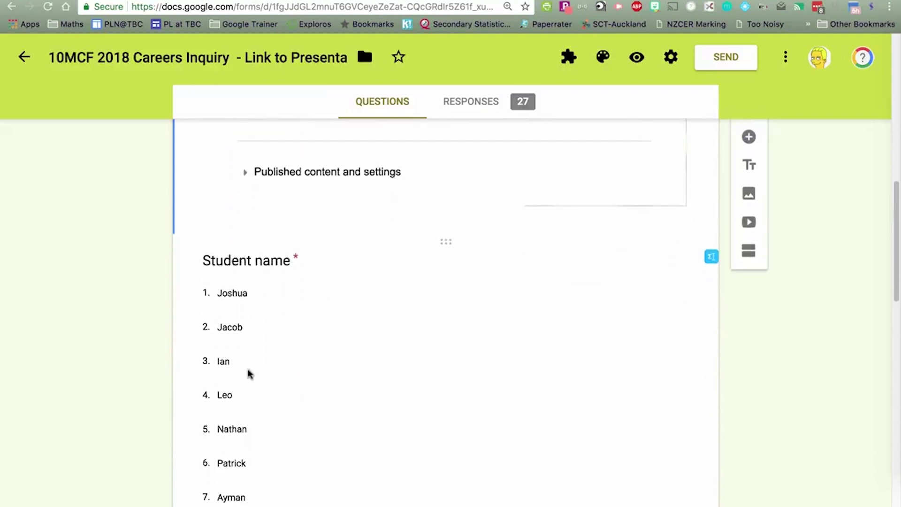
pyautogui.scroll(-3, 235, 374)
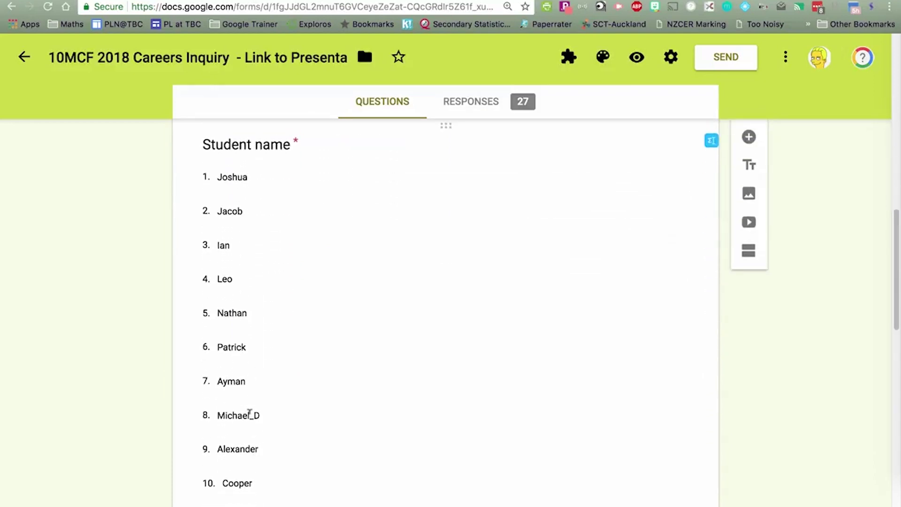
pyautogui.scroll(-1, 249, 413)
pyautogui.scroll(-8, 249, 413)
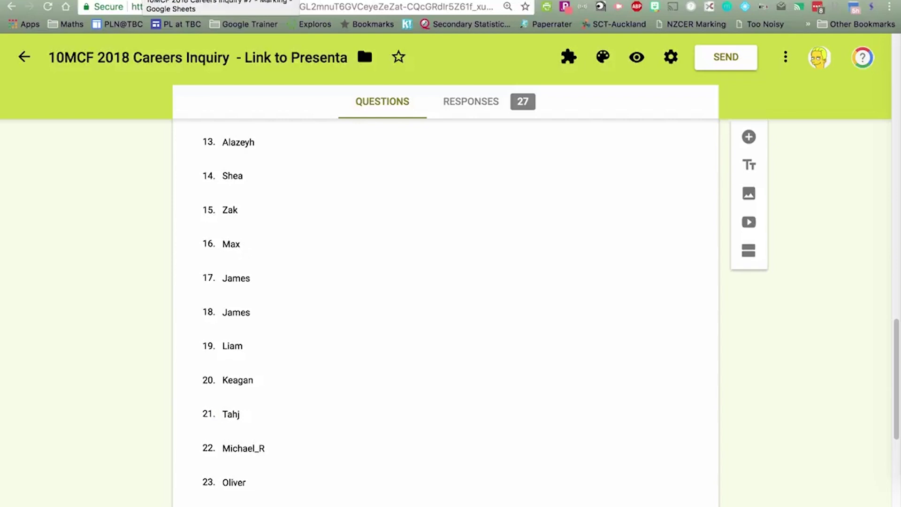
pyautogui.click(187, 1)
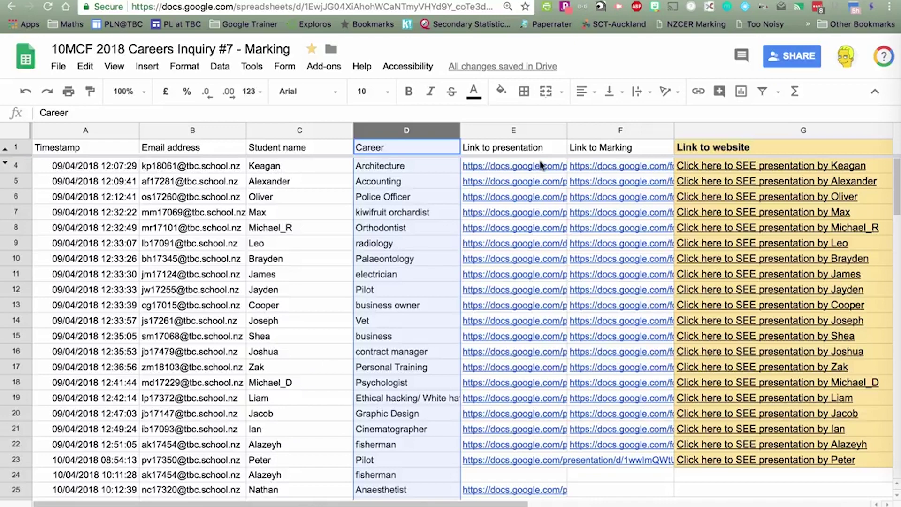
# - Check the presentation URL in cell E4, then return to the marking form's editor
pyautogui.click(519, 167)
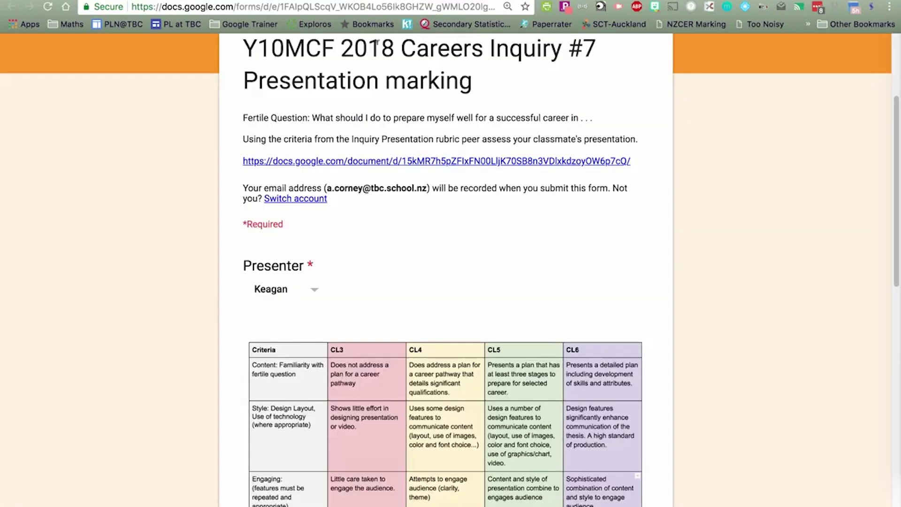
pyautogui.scroll(4, 397, 278)
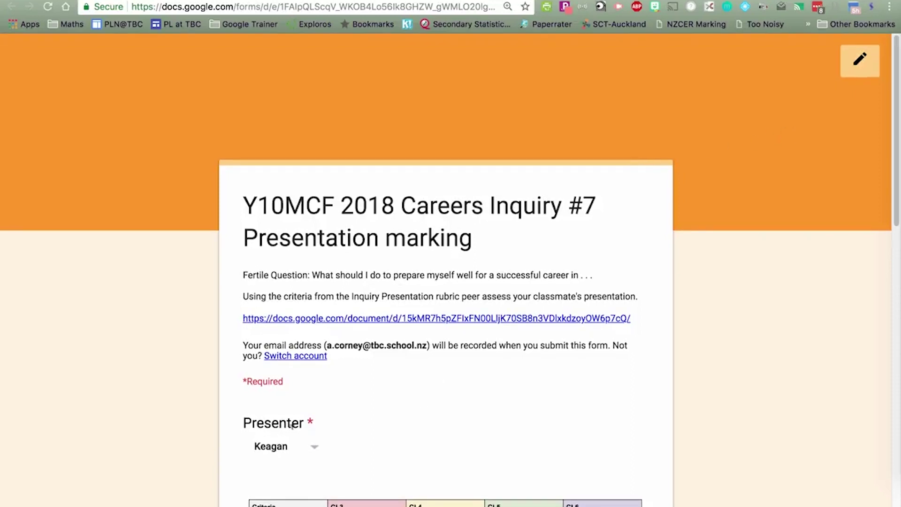
pyautogui.click(862, 61)
# - Build a pre-filled marking-form link with a student chosen as Presenter, and copy it
pyautogui.click(533, 168)
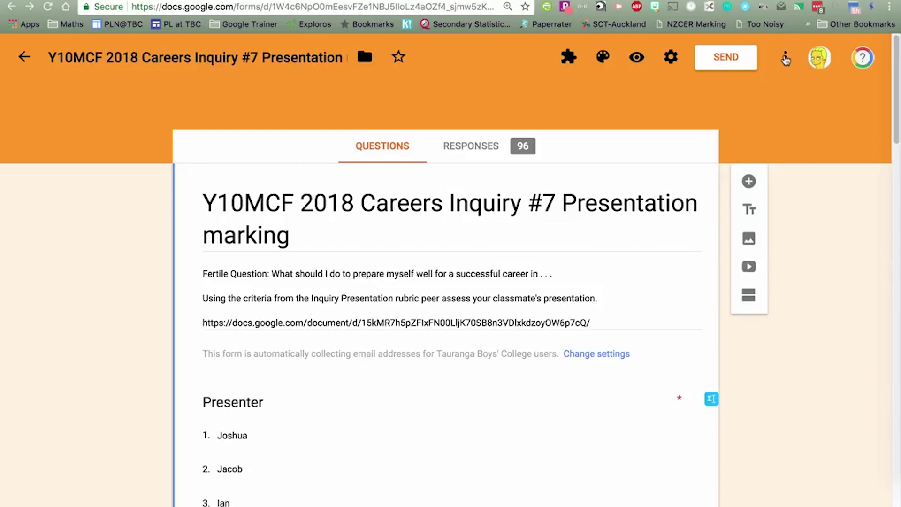
pyautogui.click(786, 58)
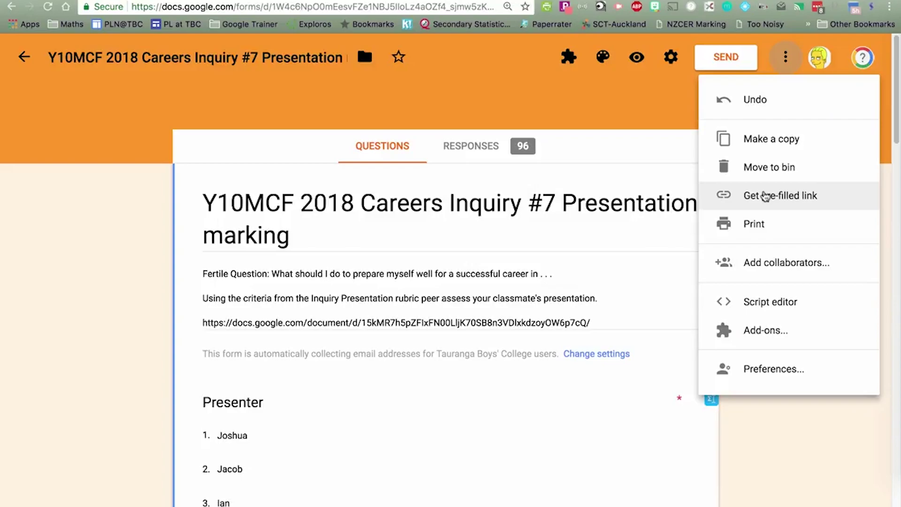
pyautogui.click(765, 196)
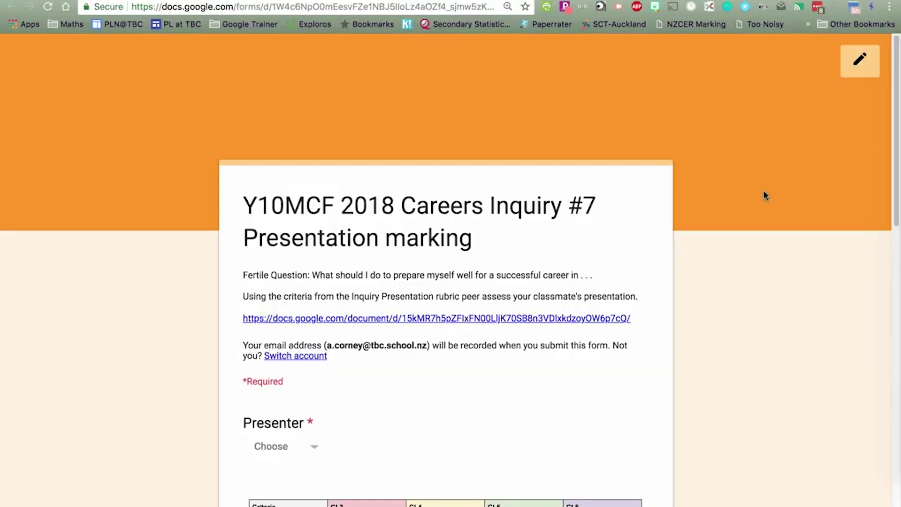
pyautogui.click(314, 451)
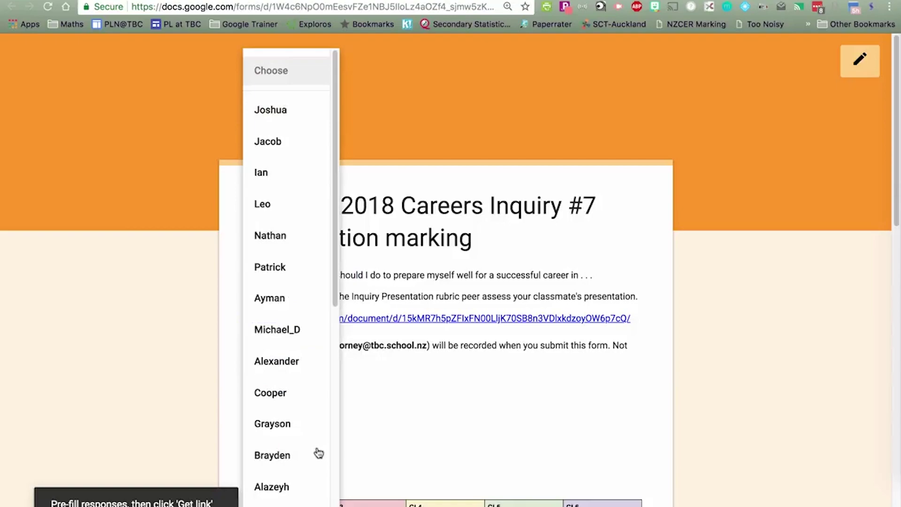
pyautogui.click(310, 119)
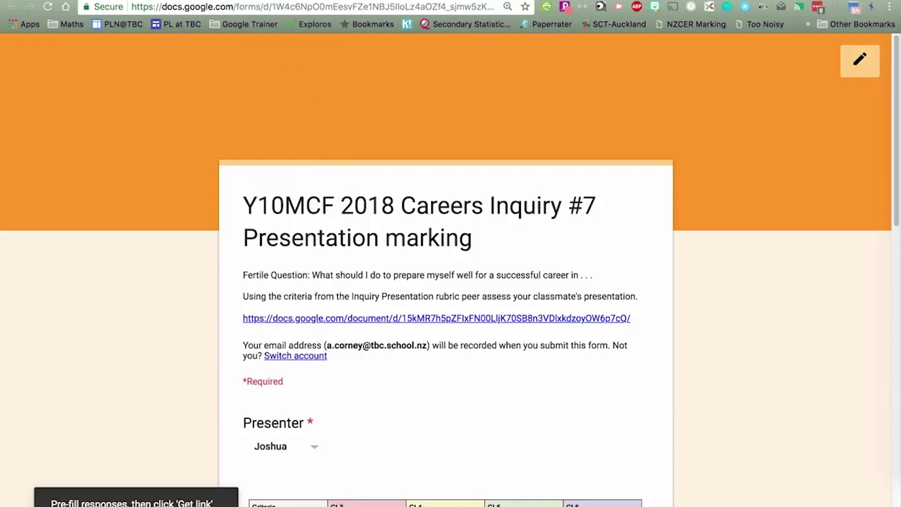
pyautogui.scroll(-10, 389, 394)
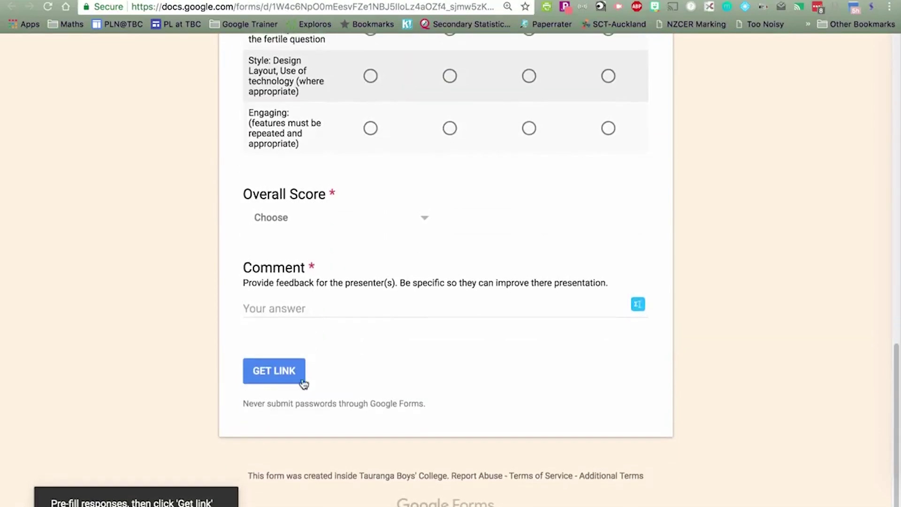
pyautogui.click(266, 368)
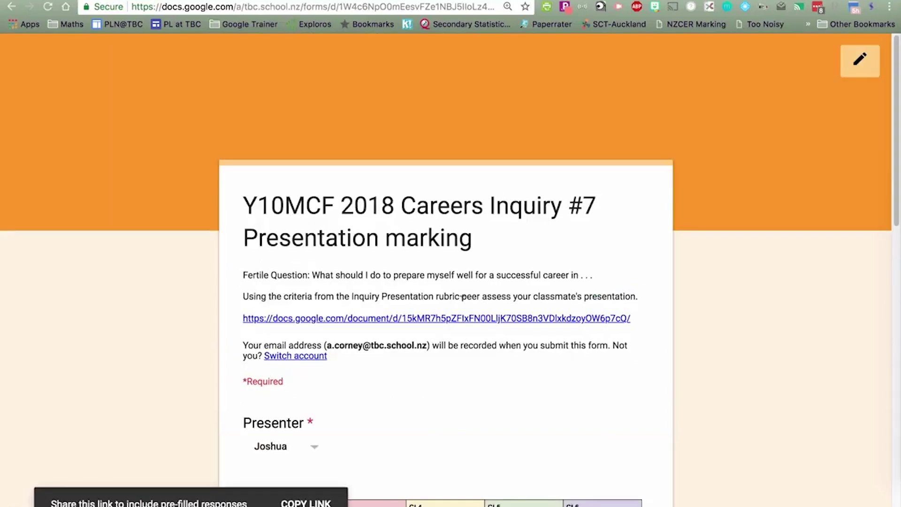
pyautogui.click(306, 502)
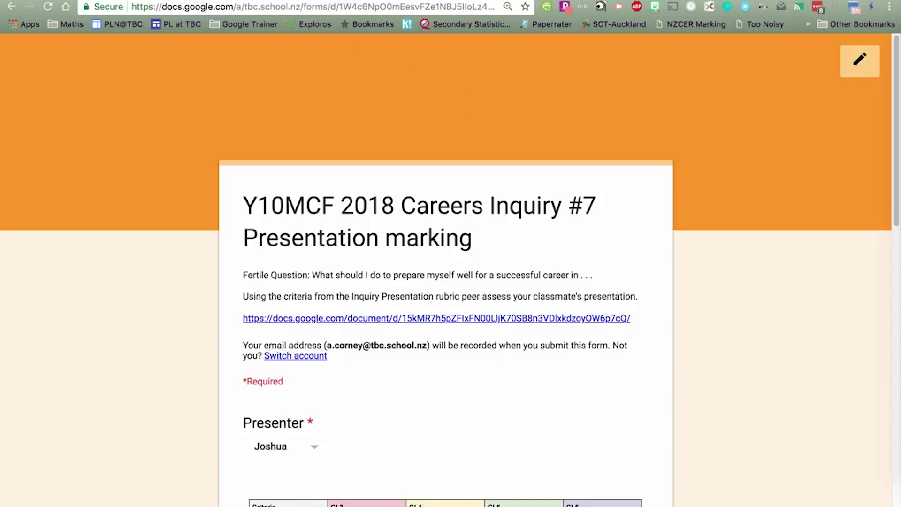
pyautogui.hotkey('ctrl', 'Tab')
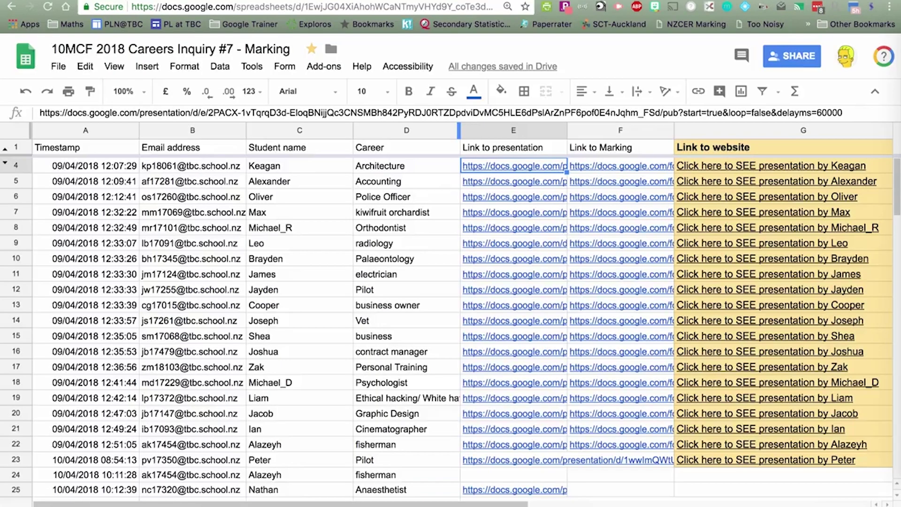
pyautogui.click(498, 133)
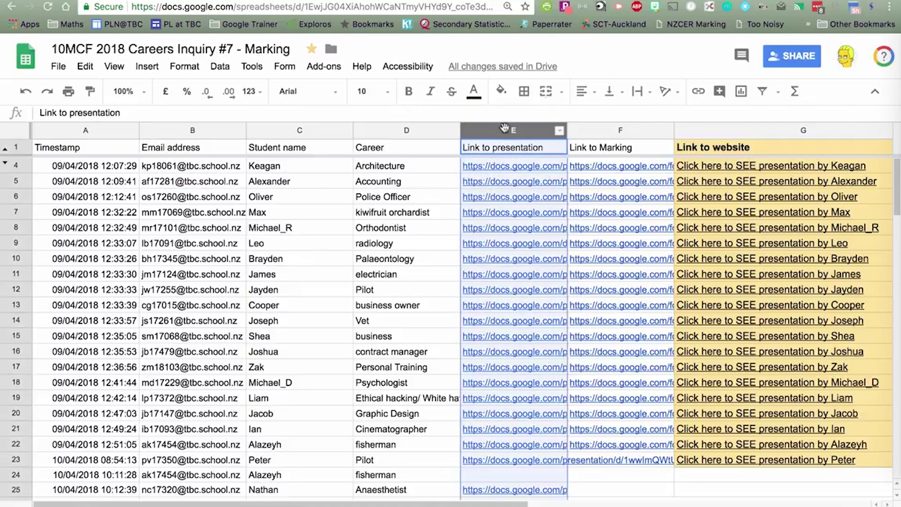
pyautogui.click(605, 168)
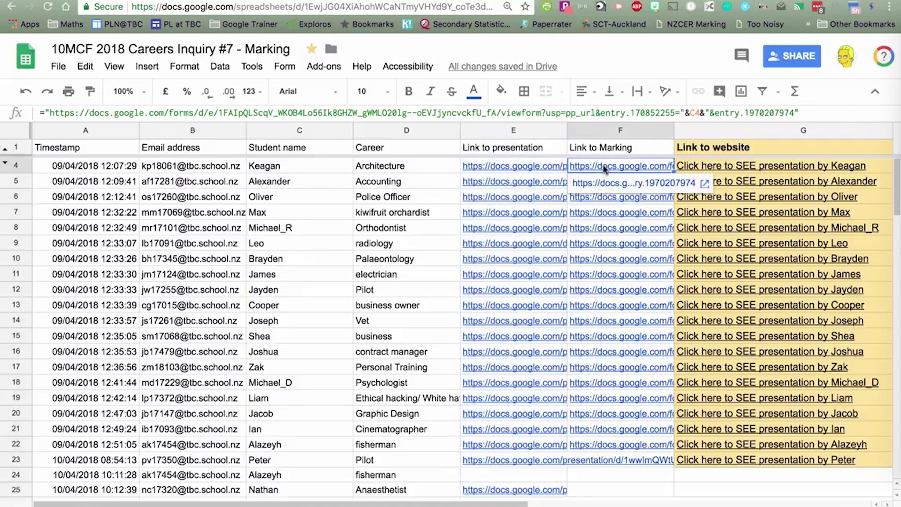
pyautogui.click(685, 112)
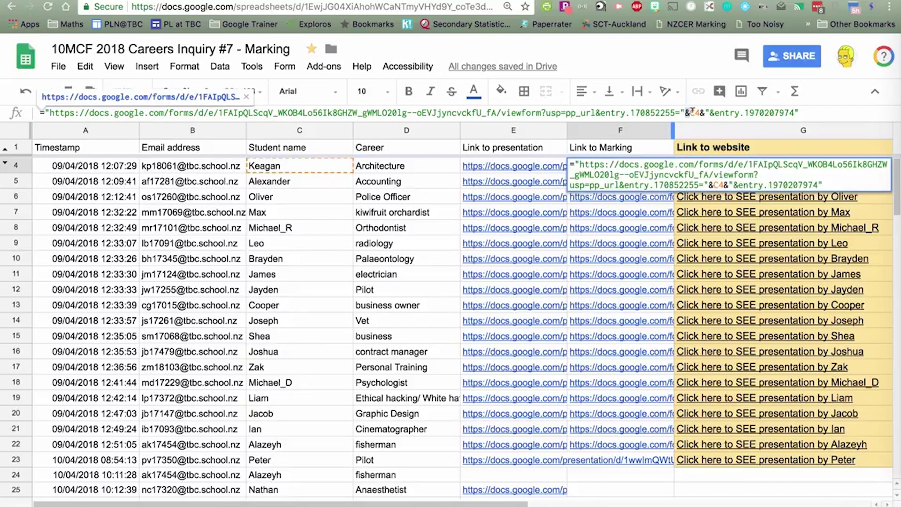
pyautogui.doubleClick(693, 113)
pyautogui.press('Return')
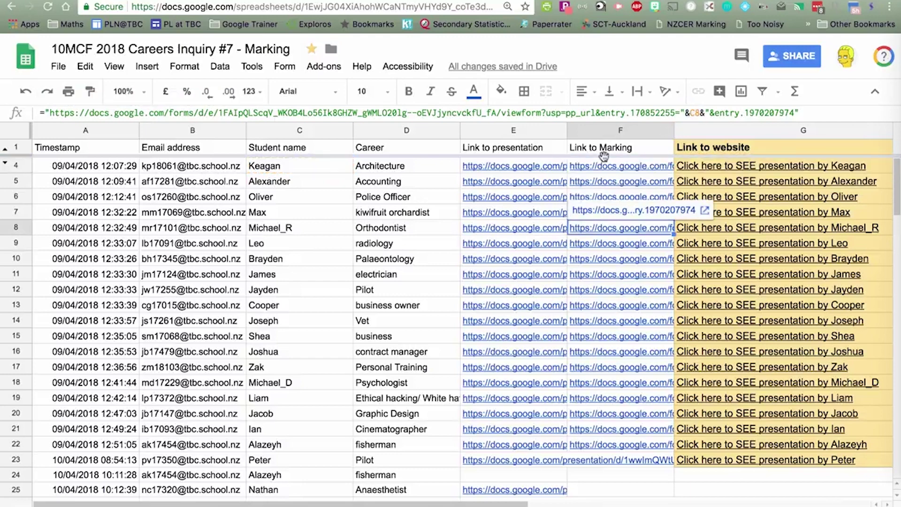
pyautogui.click(601, 166)
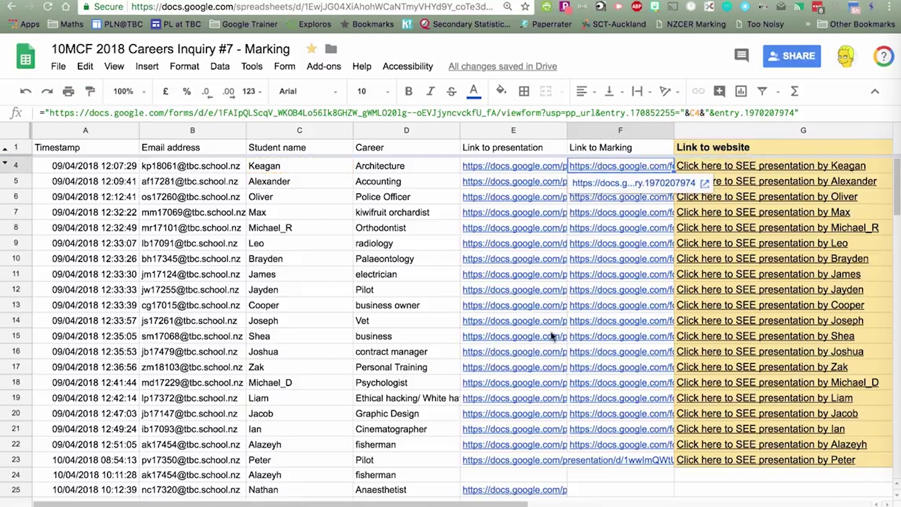
pyautogui.click(649, 489)
# - Paste the pre-filled link into F25 and highlight the presenter's name at the URL's end
pyautogui.rightClick(649, 490)
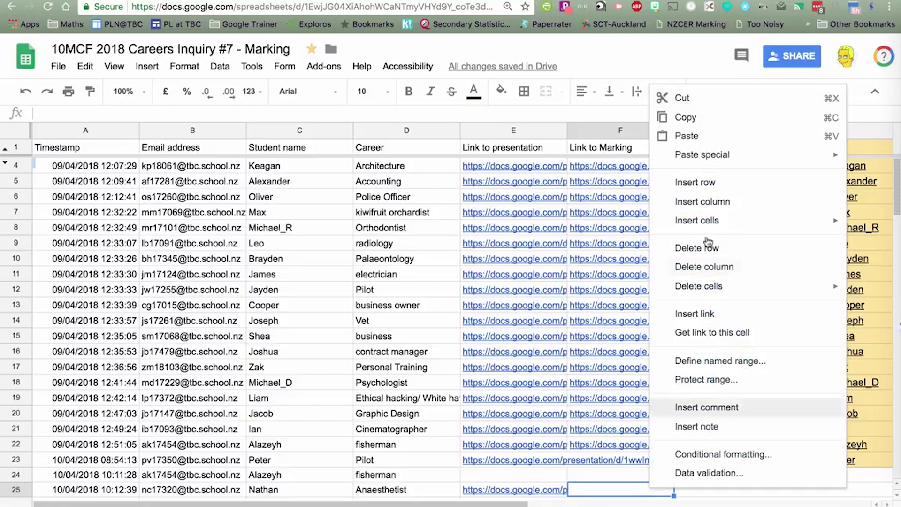
pyautogui.click(714, 139)
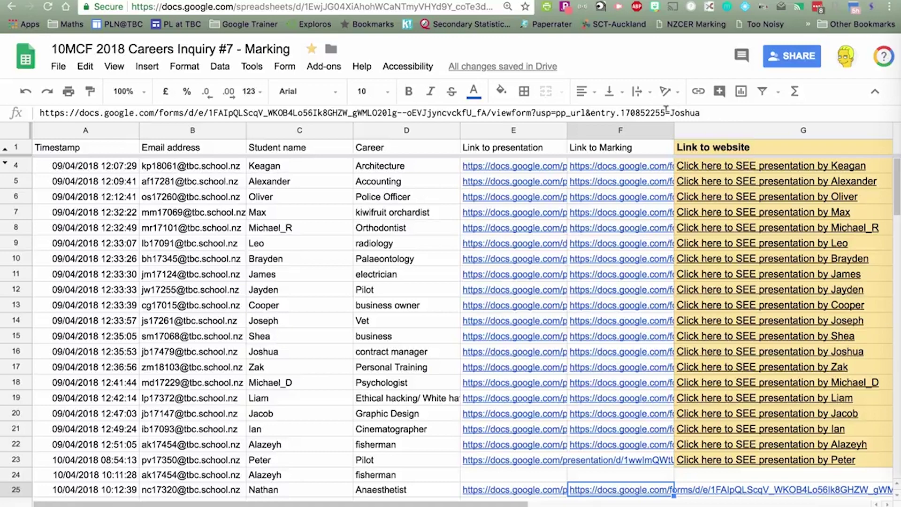
pyautogui.moveTo(671, 113); pyautogui.dragTo(705, 112)
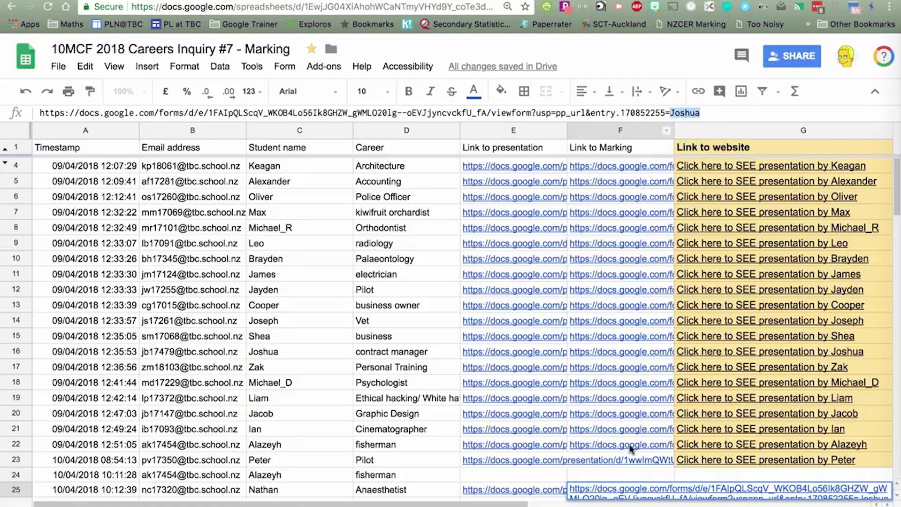
# - Compare it with F4's link formula and the student name in C4
pyautogui.moveTo(599, 169)
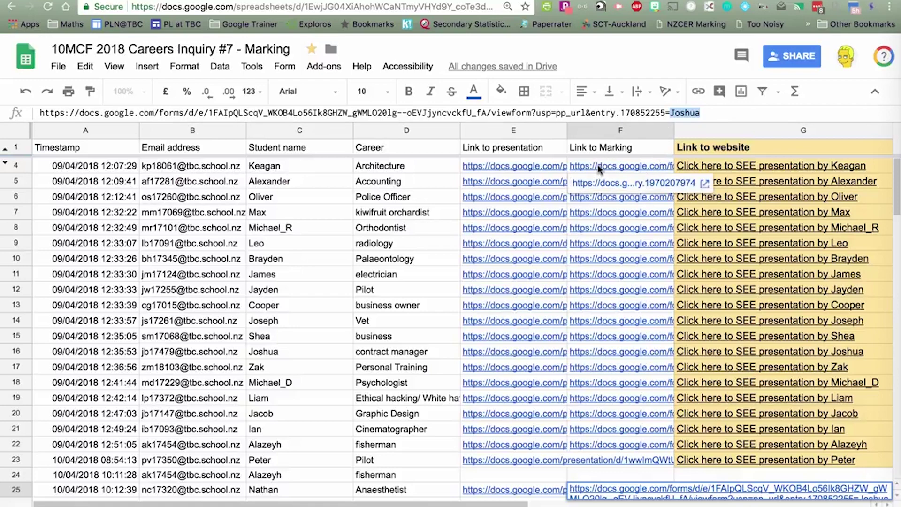
pyautogui.click(599, 169)
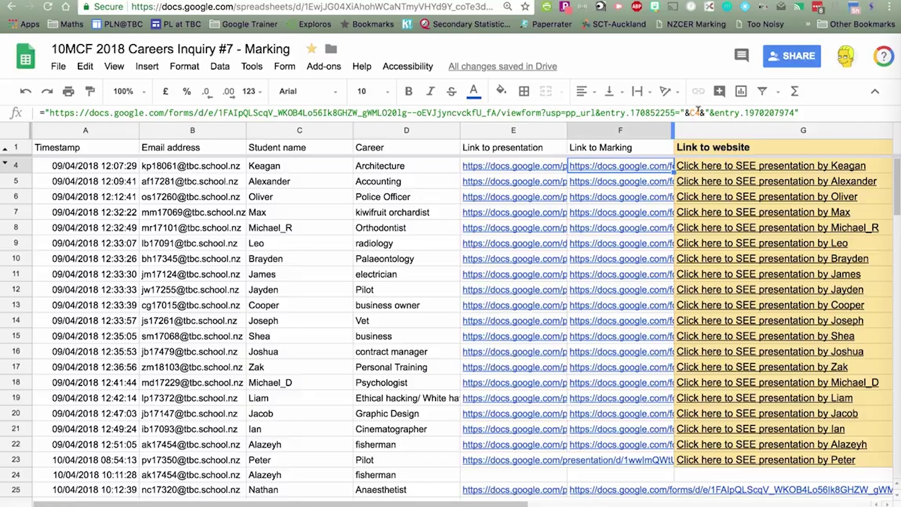
pyautogui.click(280, 167)
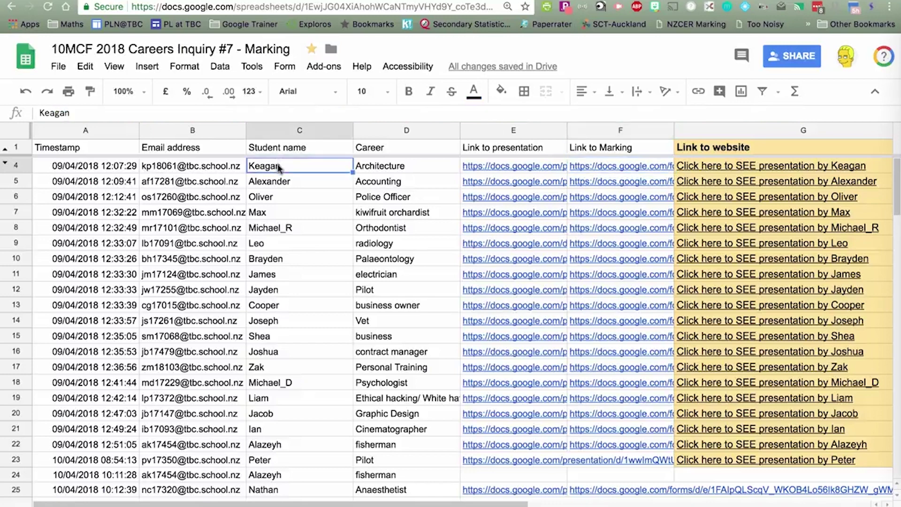
pyautogui.doubleClick(606, 166)
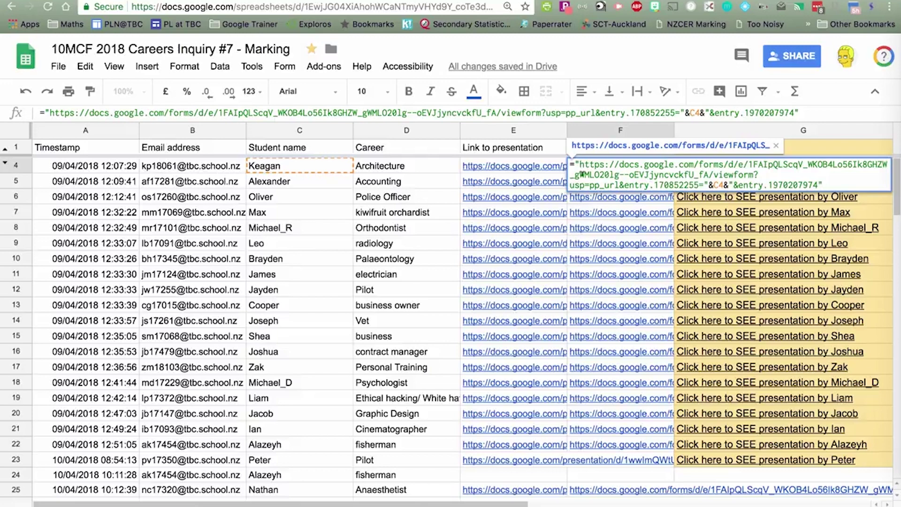
pyautogui.press('Return')
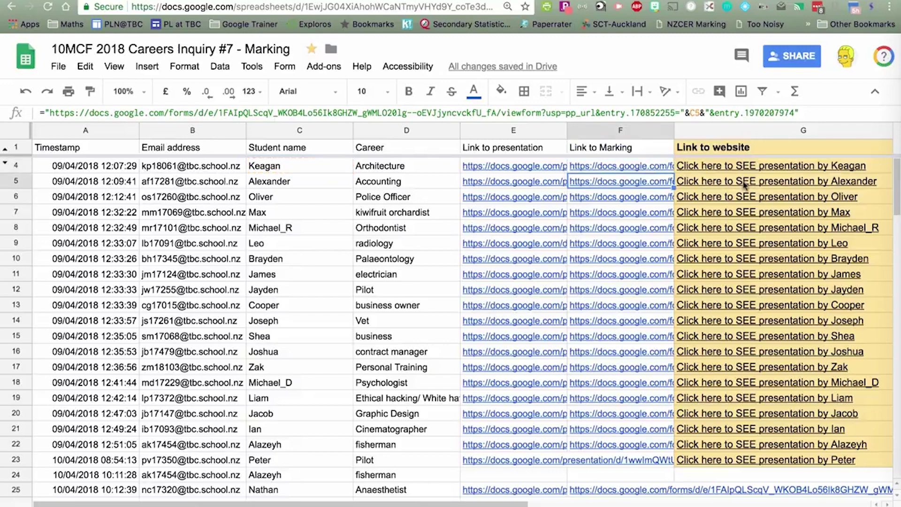
pyautogui.hscroll(5, 744, 186)
pyautogui.hscroll(3, 744, 185)
pyautogui.click(677, 168)
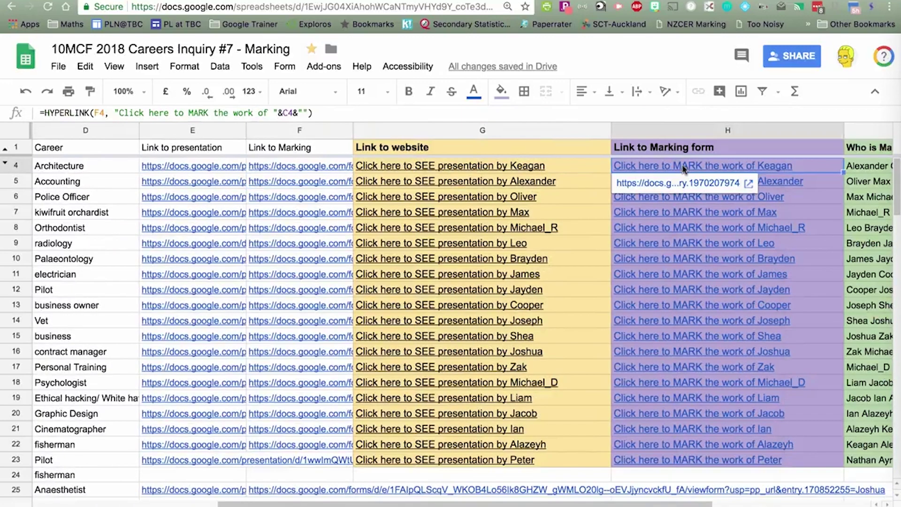
pyautogui.click(280, 170)
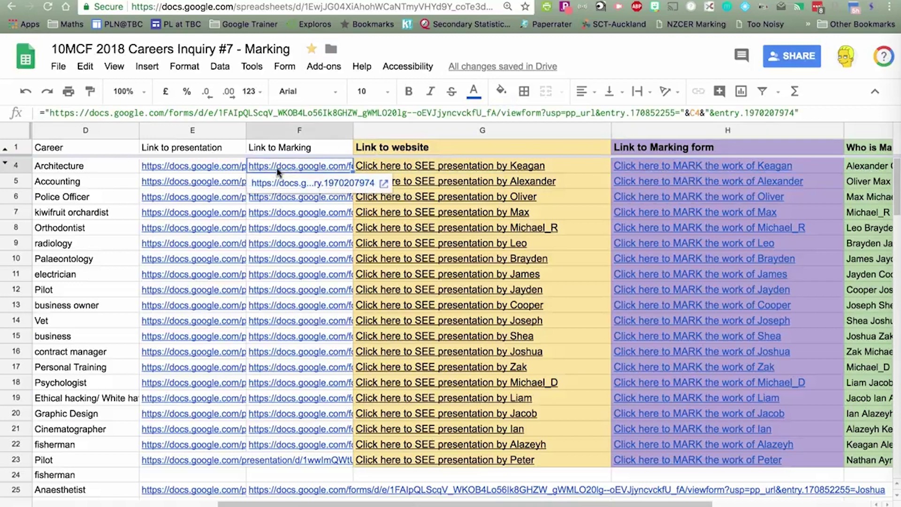
pyautogui.click(305, 184)
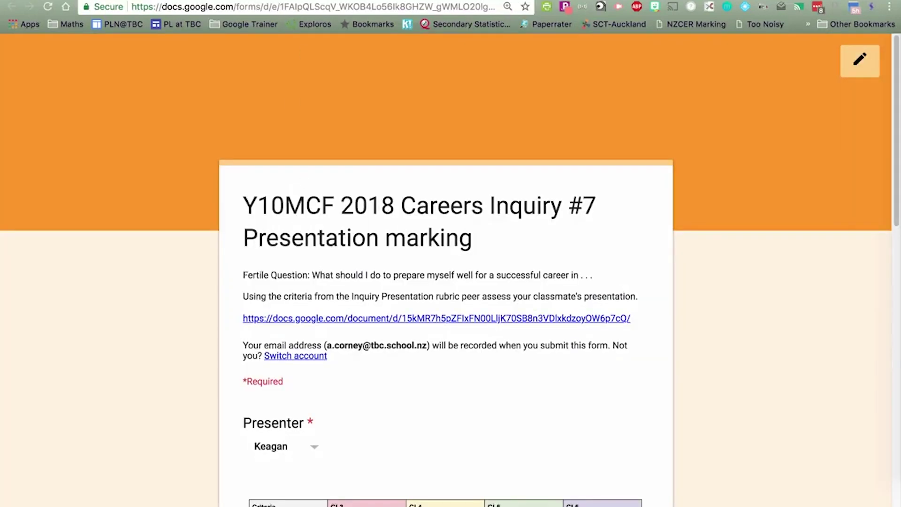
pyautogui.hotkey('ctrl', 'w')
pyautogui.hscroll(-5, 234, 216)
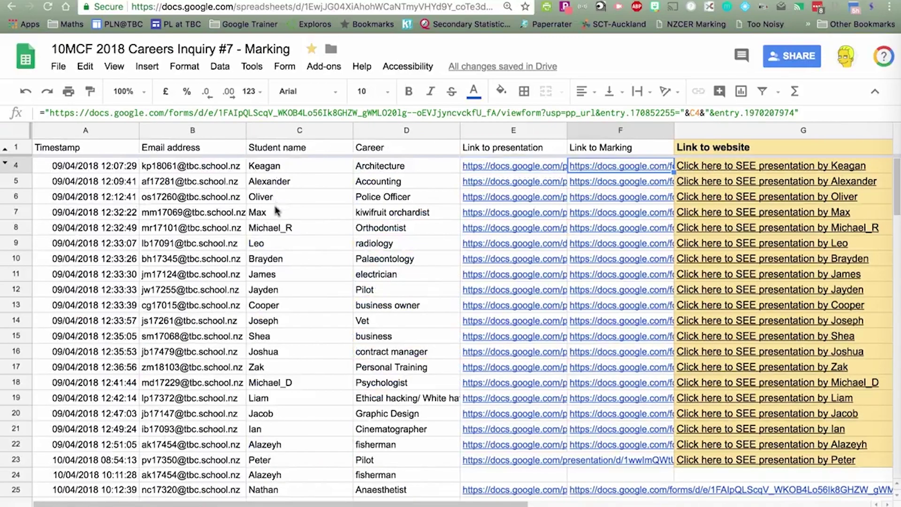
pyautogui.click(641, 215)
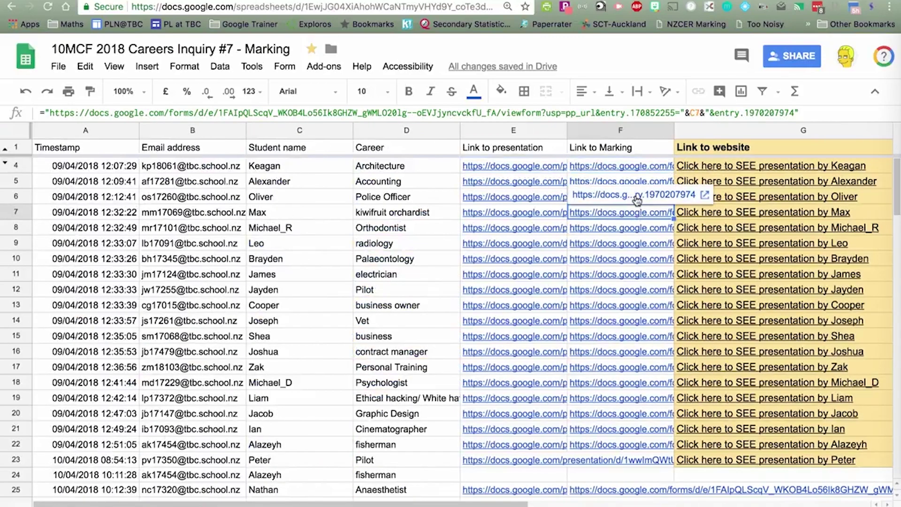
pyautogui.click(637, 200)
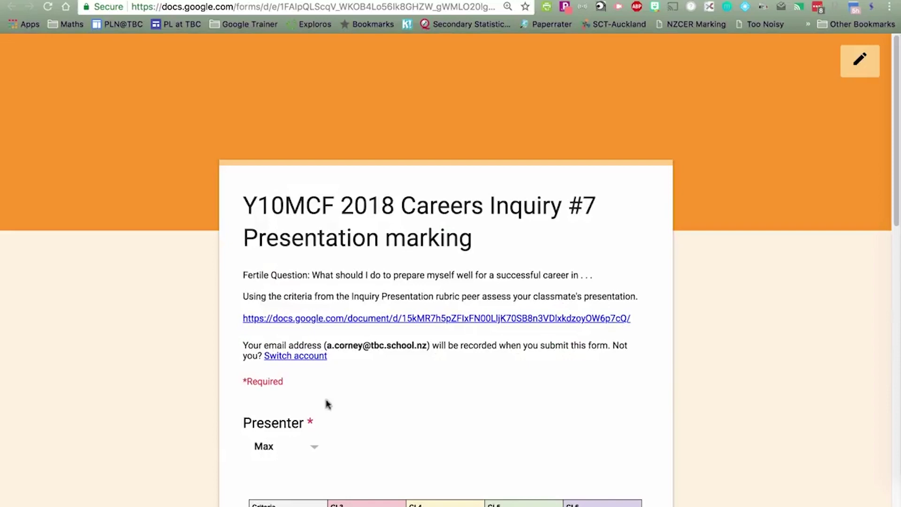
pyautogui.press('super+w')
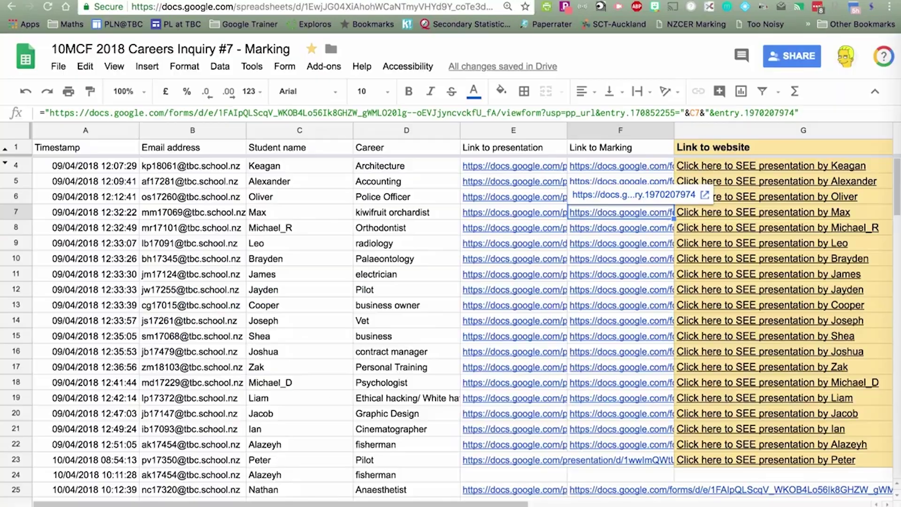
pyautogui.hscroll(5, 651, 213)
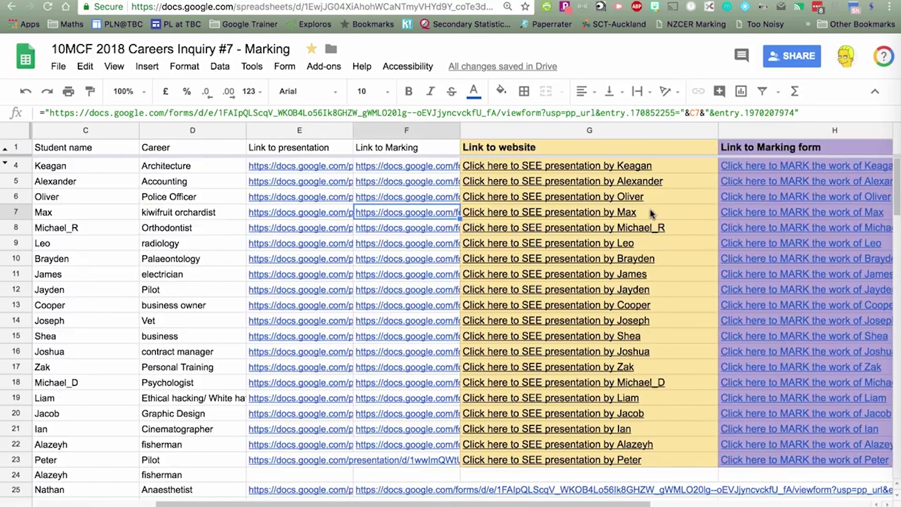
pyautogui.moveTo(562, 166)
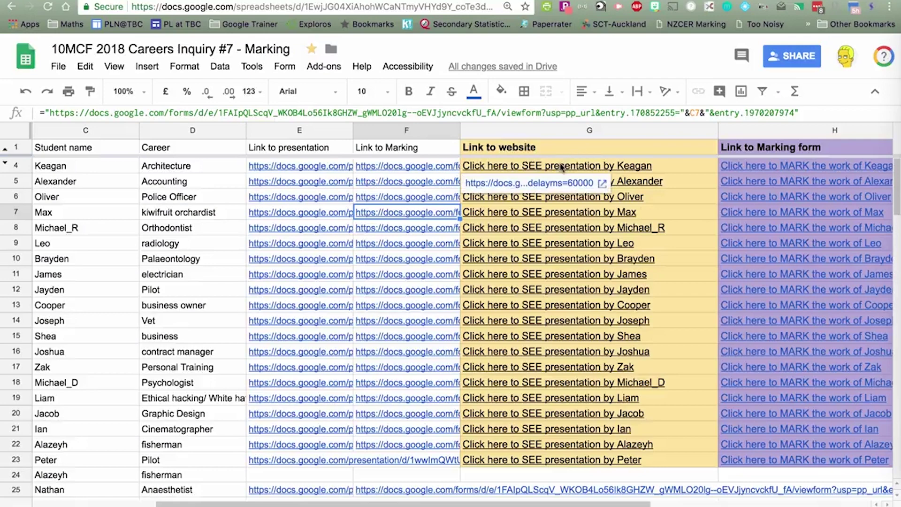
pyautogui.click(561, 167)
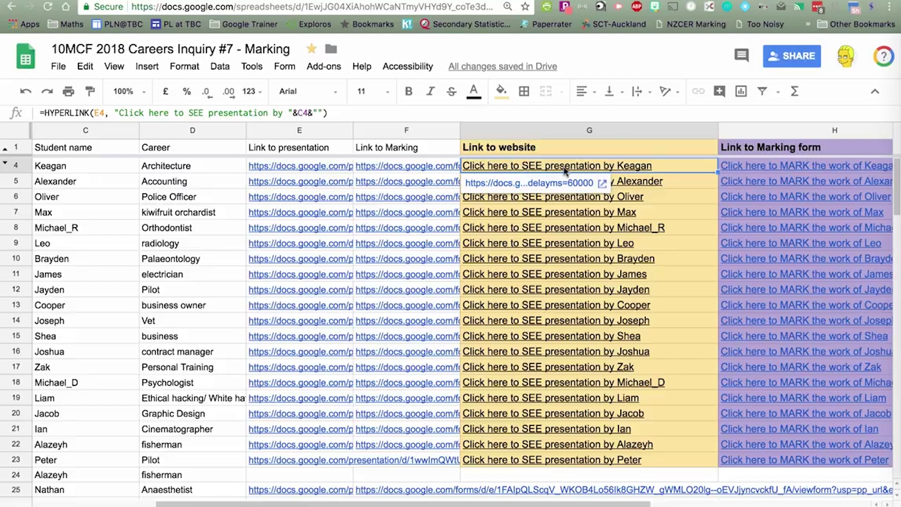
pyautogui.hscroll(2, 629, 170)
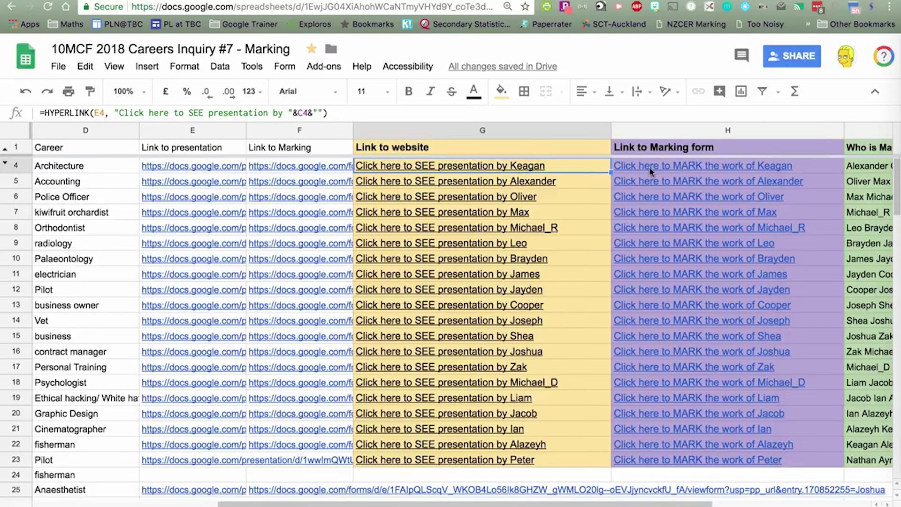
pyautogui.moveTo(424, 167)
pyautogui.hscroll(-2, 440, 178)
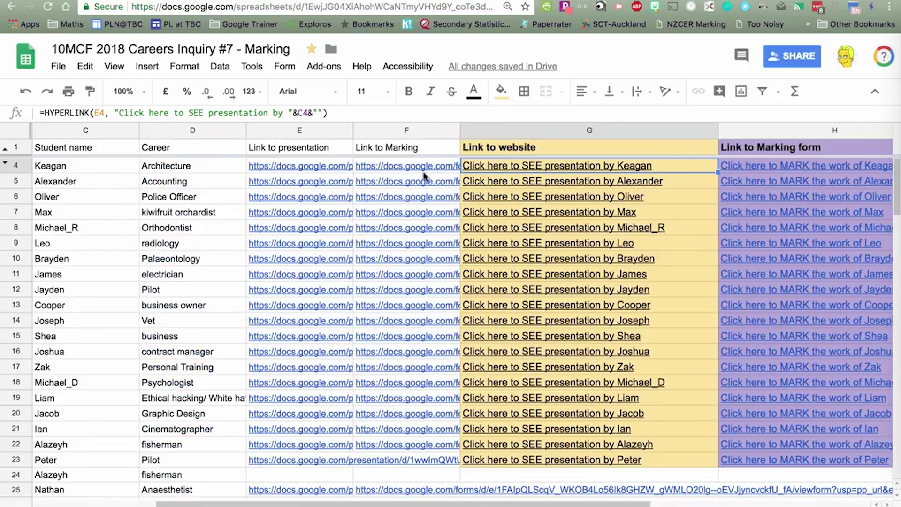
pyautogui.click(310, 168)
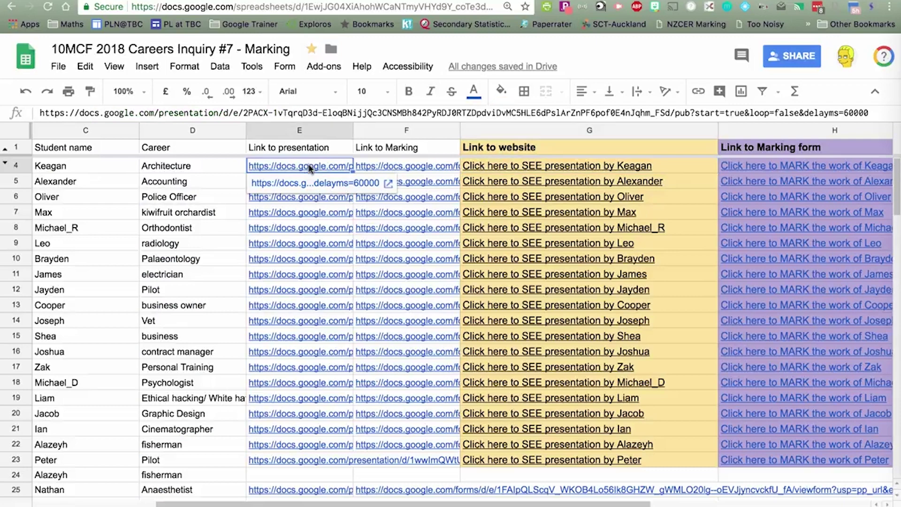
pyautogui.click(519, 166)
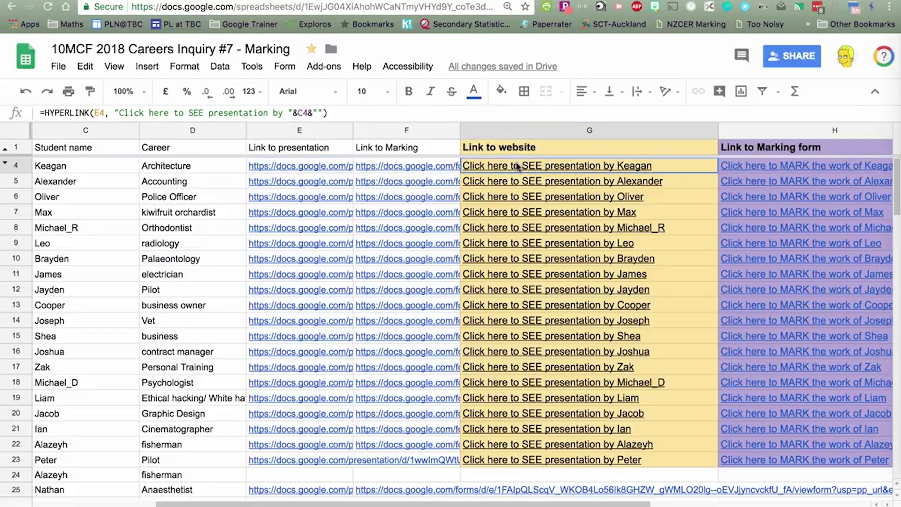
pyautogui.click(103, 111)
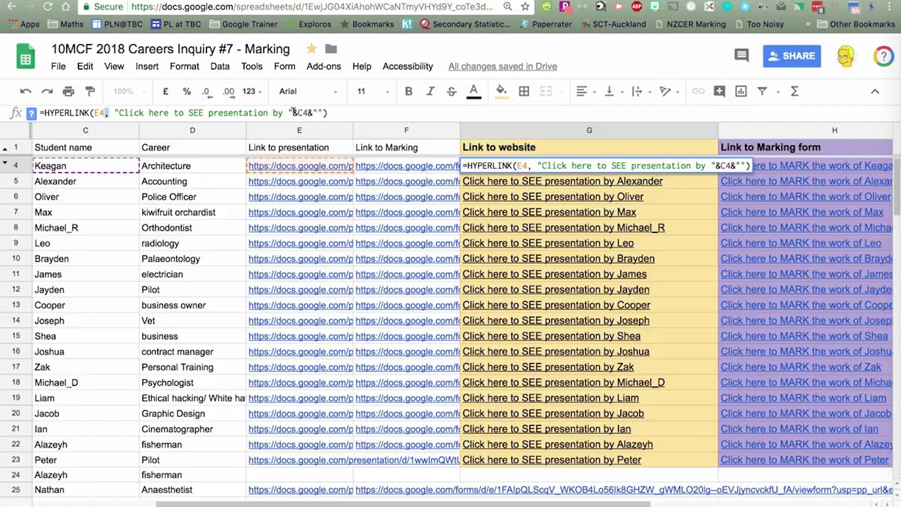
pyautogui.moveTo(293, 112); pyautogui.dragTo(309, 113)
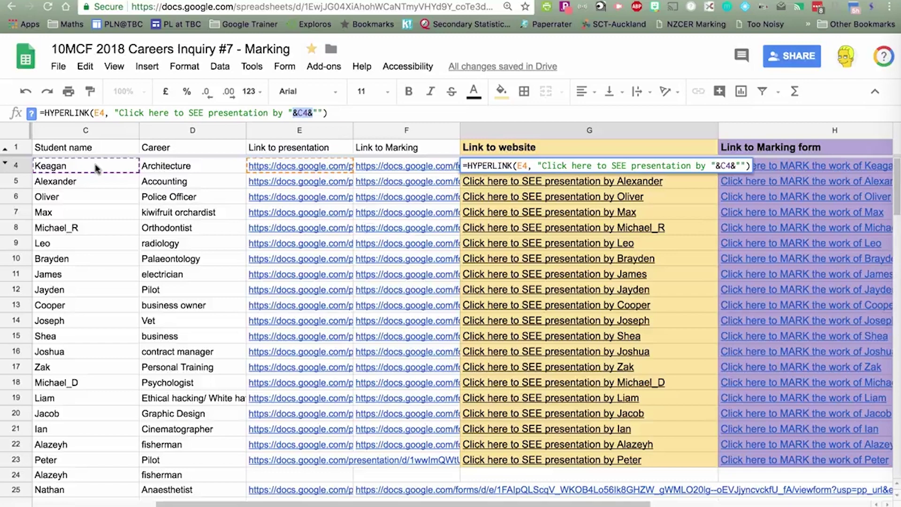
pyautogui.press('Return')
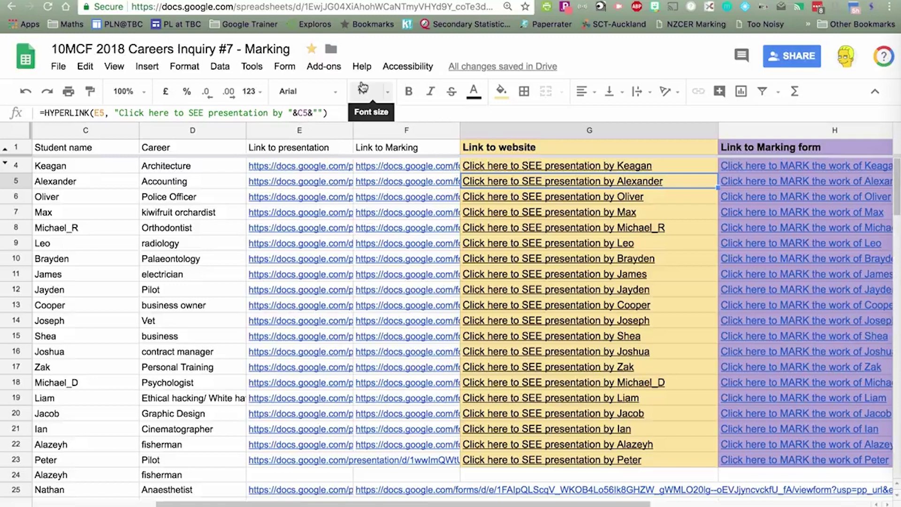
pyautogui.press('Down')
pyautogui.press('Down')
pyautogui.press('Down')
pyautogui.press('Down')
pyautogui.press('Down')
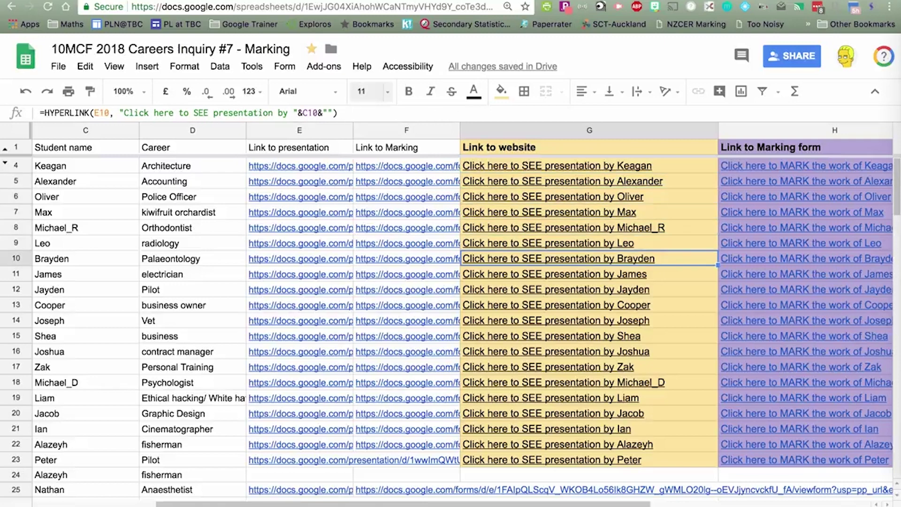
pyautogui.press('Down')
pyautogui.press('Down')
pyautogui.press('Down')
pyautogui.press('Down')
pyautogui.press('Down')
pyautogui.press('Down')
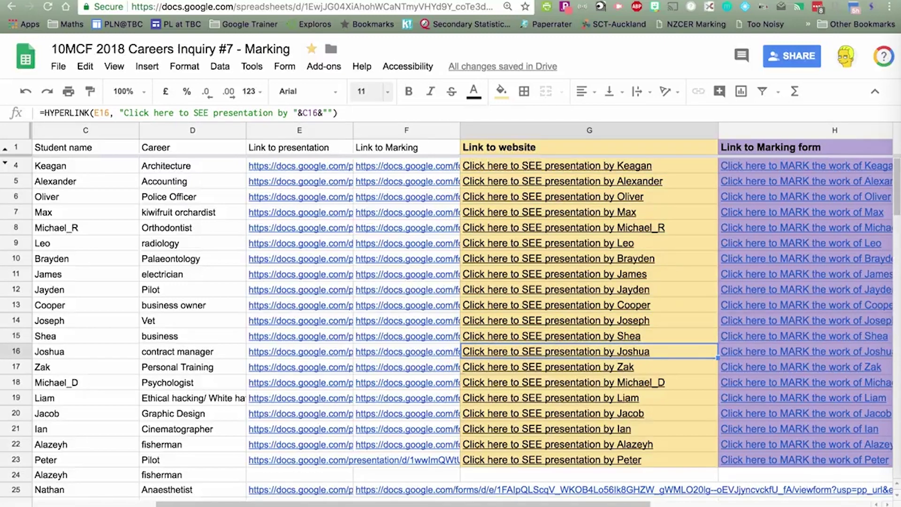
pyautogui.press('Down')
pyautogui.press('Down')
pyautogui.press('Down')
pyautogui.press('Down')
pyautogui.press('Down')
pyautogui.press('Down')
pyautogui.press('Down')
pyautogui.press('Down')
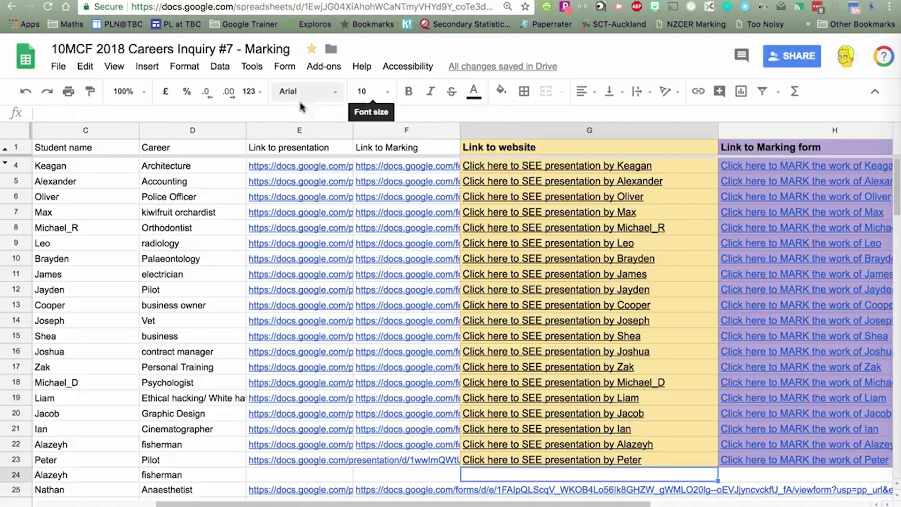
pyautogui.hscroll(10, 469, 268)
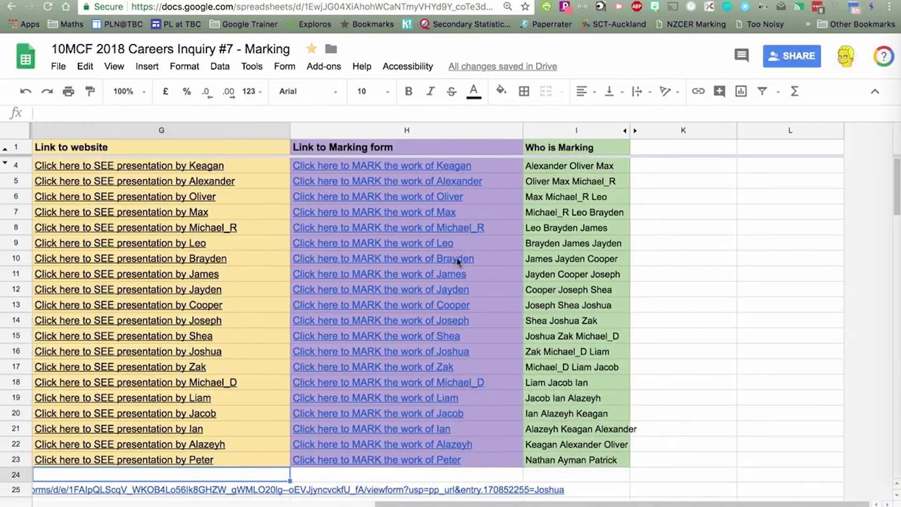
pyautogui.hscroll(-3, 378, 242)
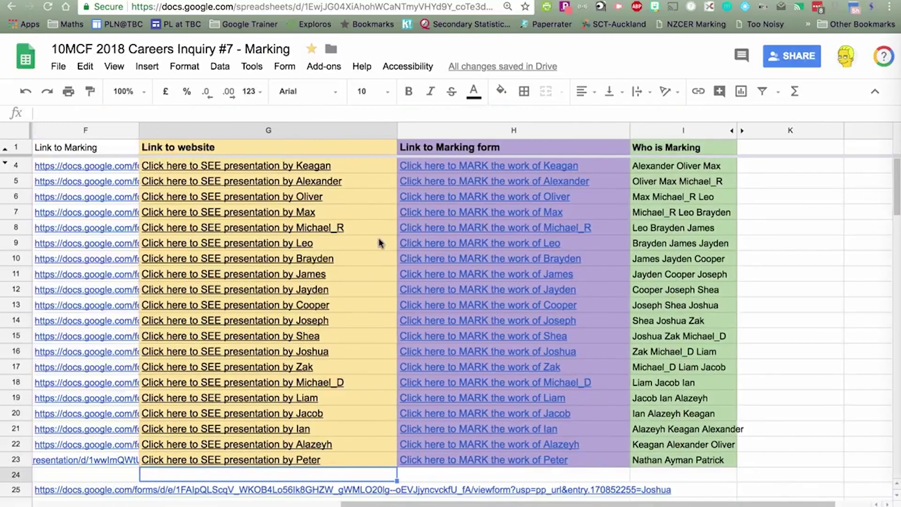
pyautogui.click(484, 168)
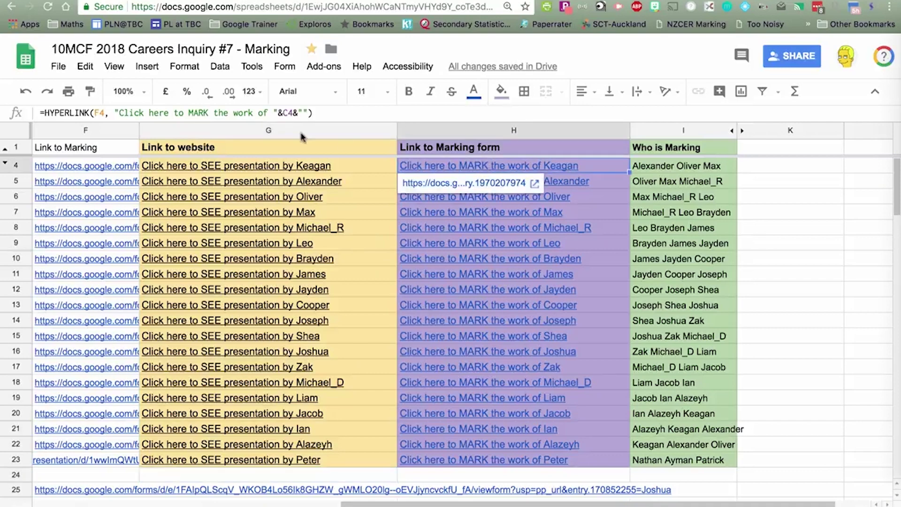
pyautogui.doubleClick(524, 168)
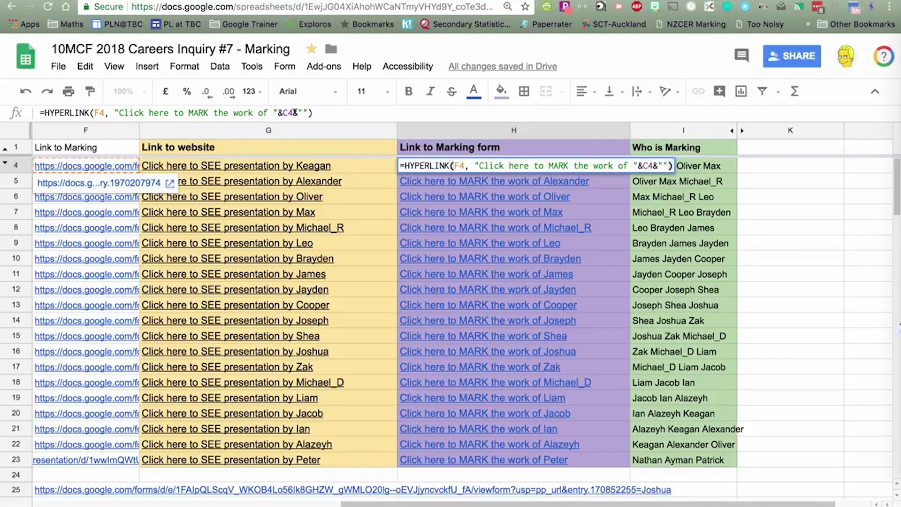
pyautogui.press('Return')
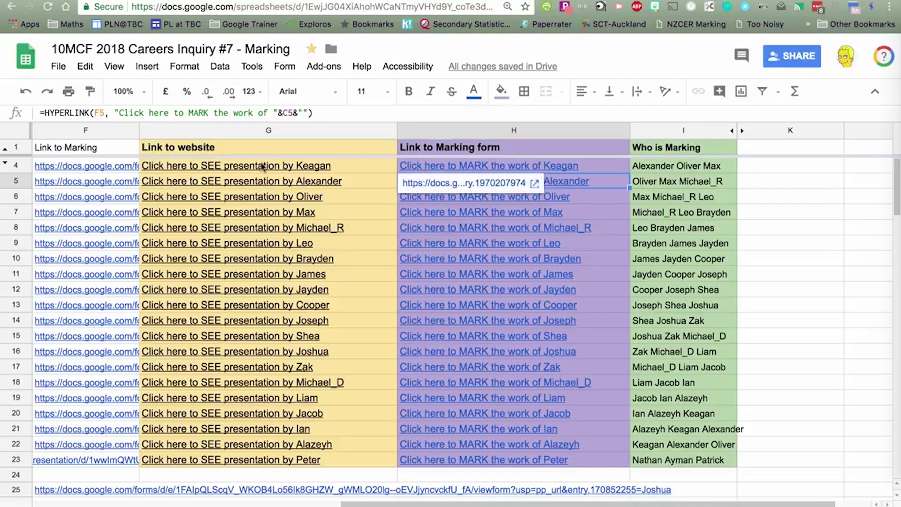
pyautogui.hscroll(-5, 374, 216)
pyautogui.hscroll(5, 373, 214)
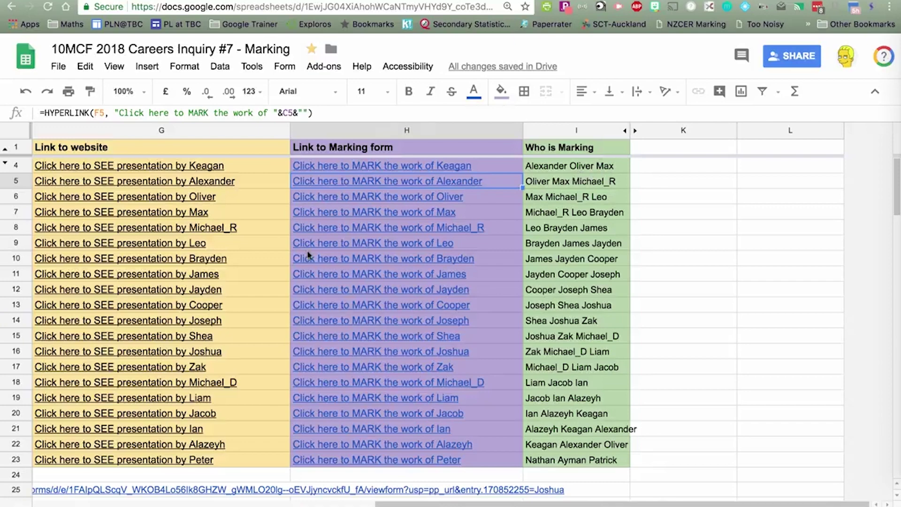
pyautogui.hscroll(-5, 308, 256)
pyautogui.moveTo(187, 181); pyautogui.dragTo(188, 212)
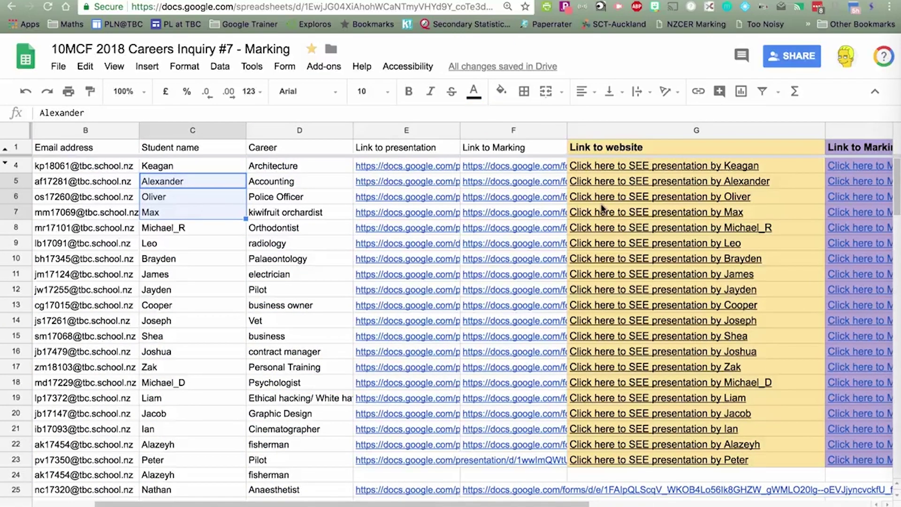
pyautogui.hscroll(5, 603, 209)
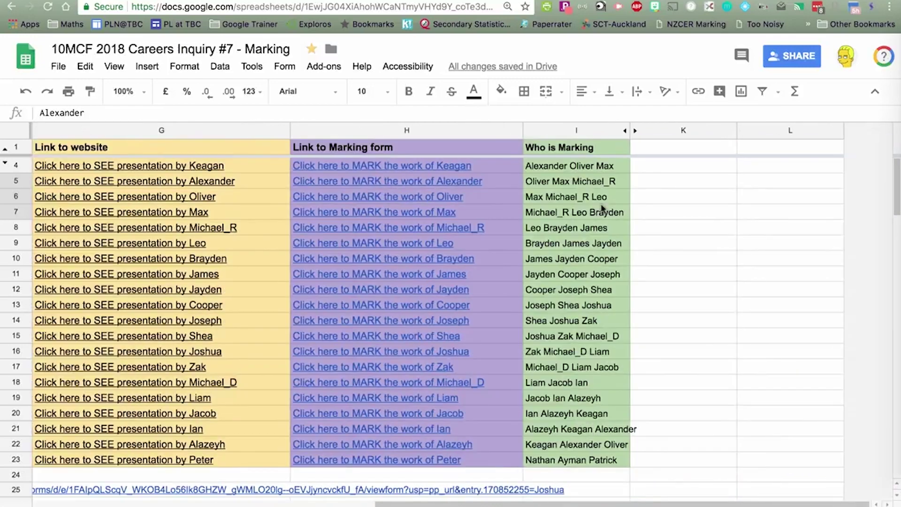
# - Review the CONCATENATE marker-name formulas from I5 downward, then select row 2 of the form responses sheet
pyautogui.click(551, 185)
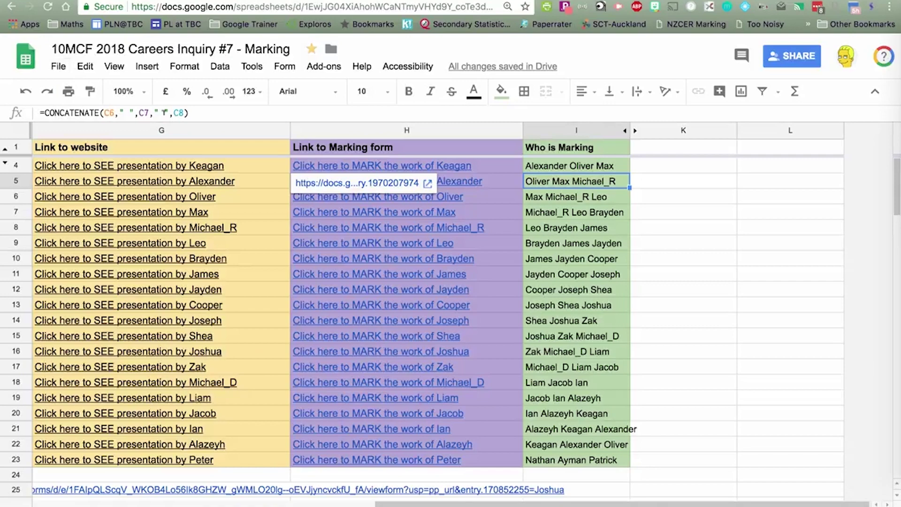
pyautogui.press('Down')
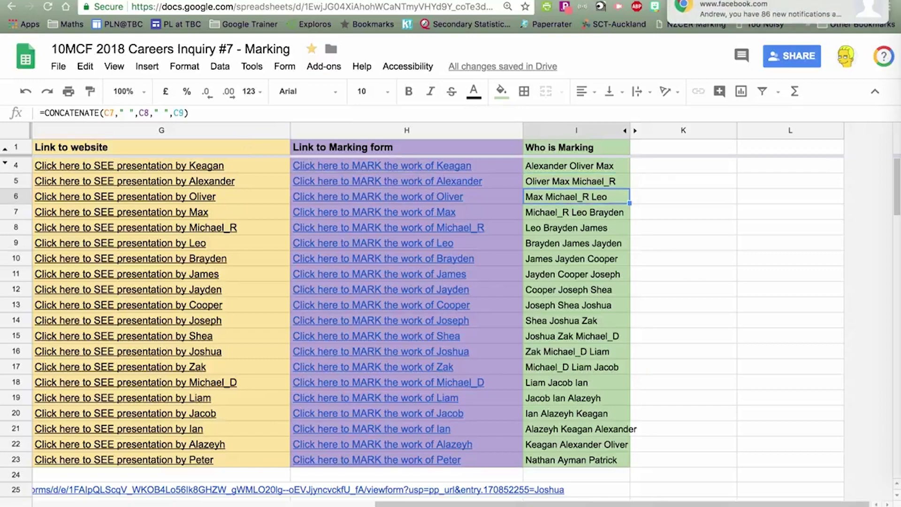
pyautogui.press('Down')
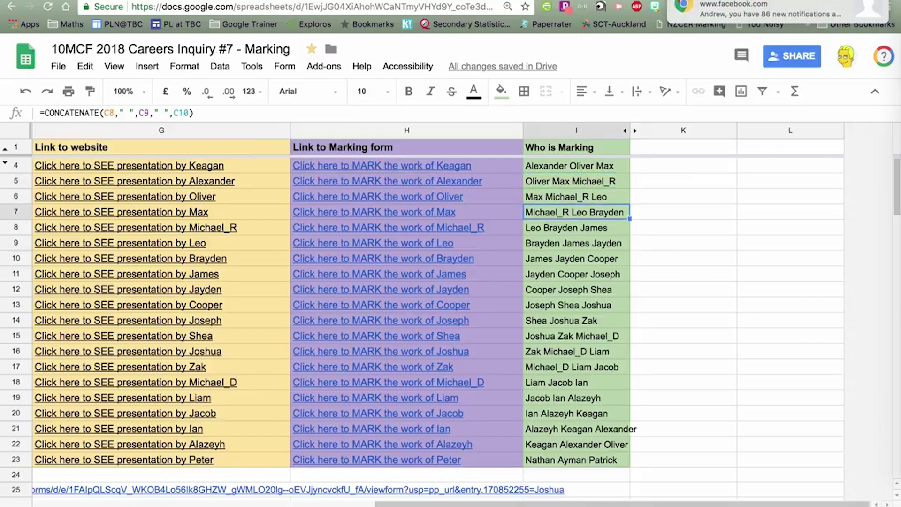
pyautogui.press('Down')
pyautogui.press('Down')
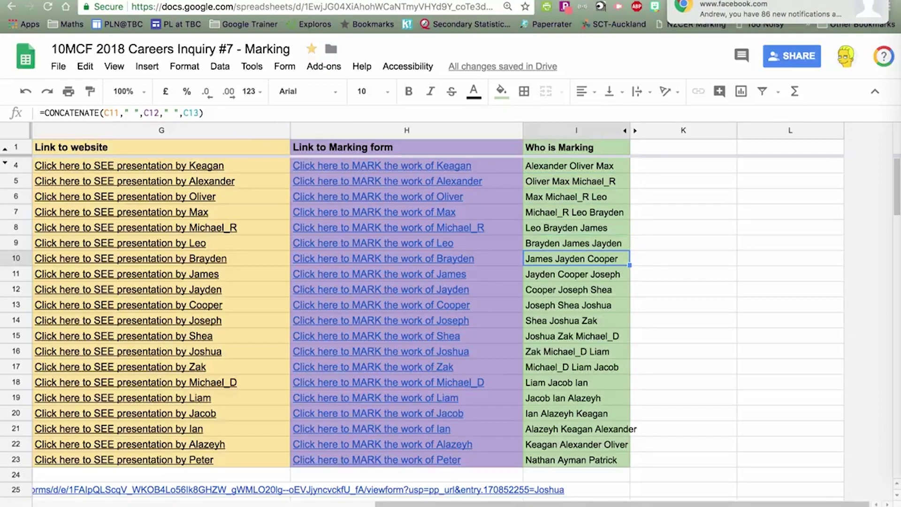
pyautogui.press('Down')
pyautogui.press('Down')
pyautogui.press('Down')
pyautogui.press('Down')
pyautogui.press('Down')
pyautogui.press('Down')
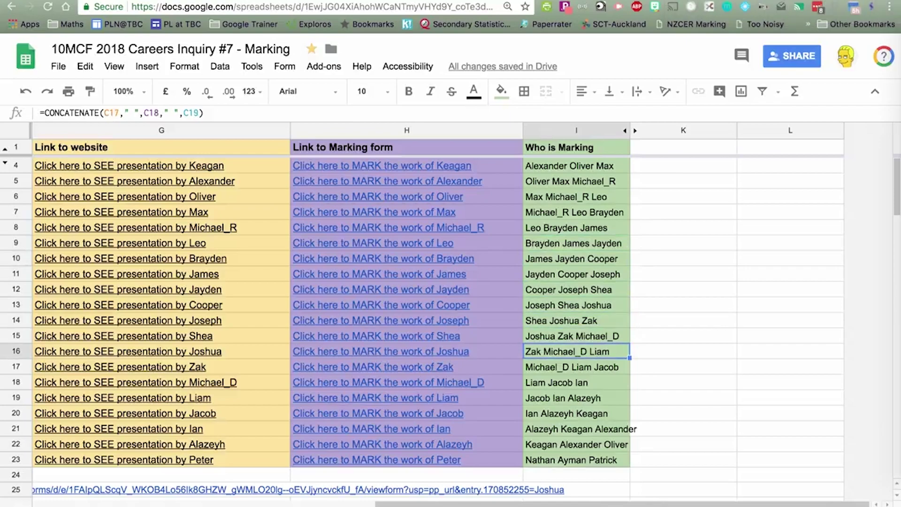
pyautogui.hscroll(-5, 469, 178)
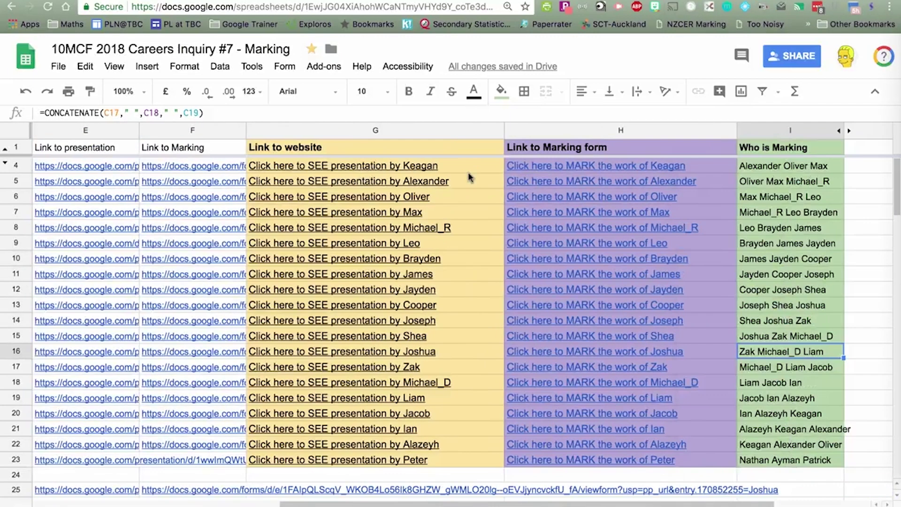
pyautogui.hscroll(3, 469, 178)
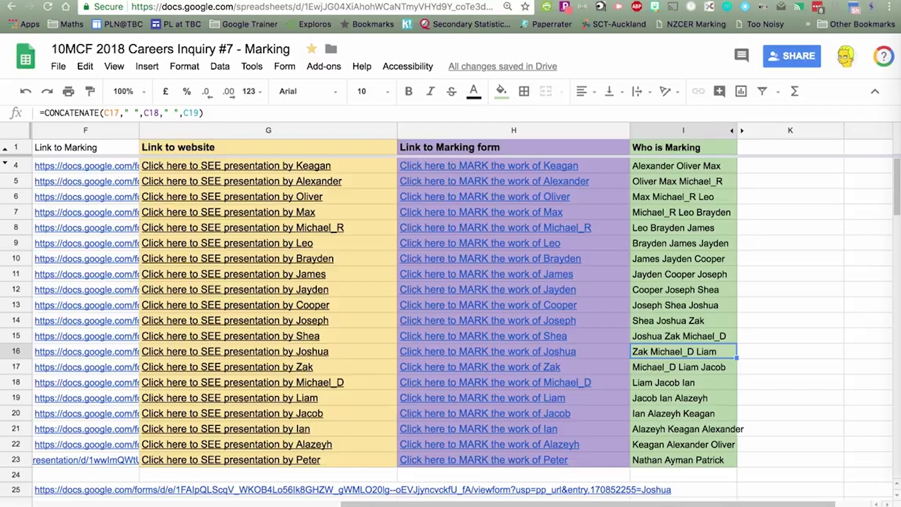
pyautogui.hotkey('alt', 'Up')
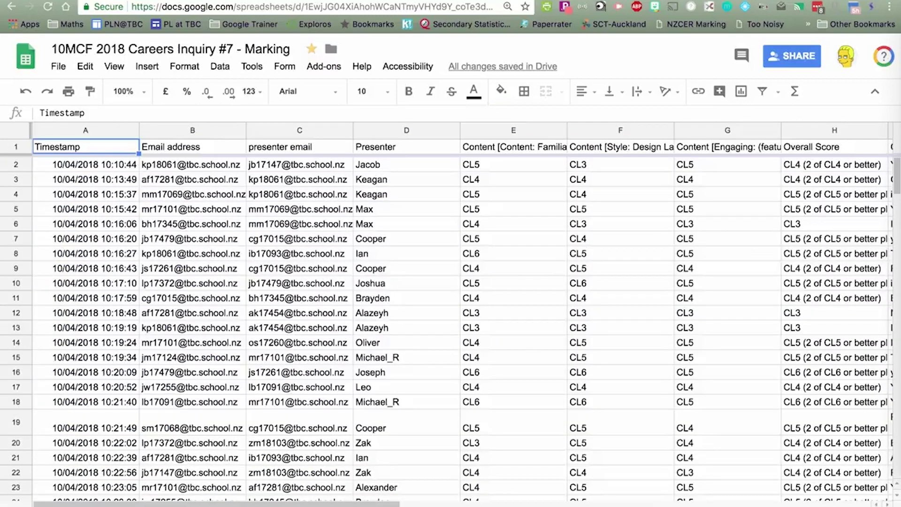
pyautogui.click(19, 164)
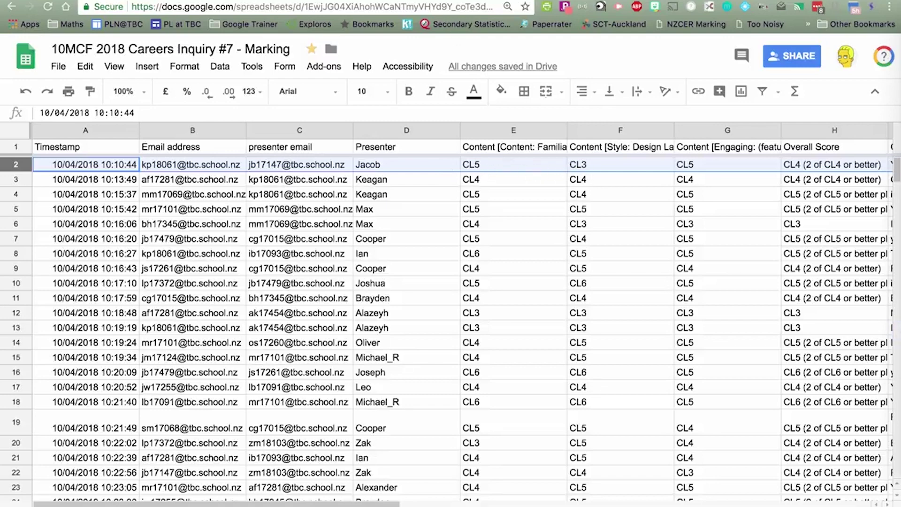
# - Switch to the 'Y10MCF 2018 Careers Inquiry #7 Presentation marking' form editor tab
pyautogui.hotkey('ctrl', 'Tab')
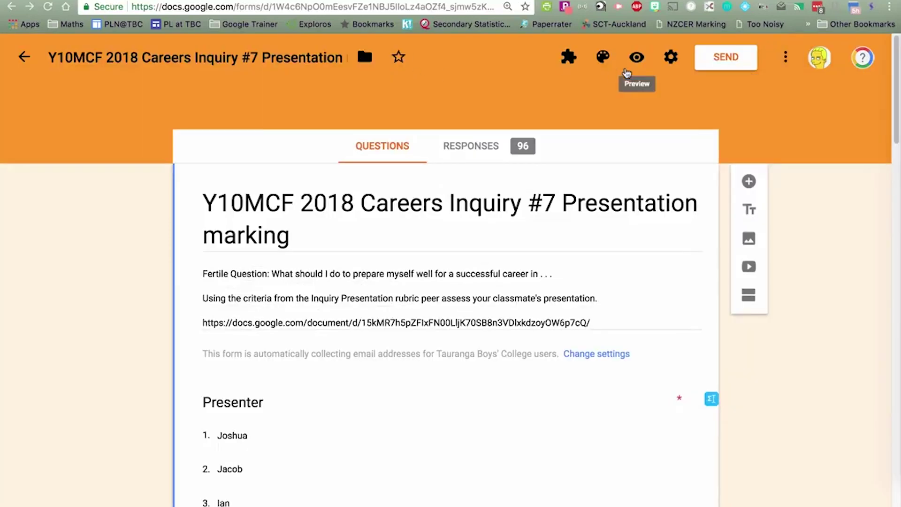
# - Preview the marking form's Presenter question and colour-coded rubric, then return to the responses sheet
pyautogui.click(637, 57)
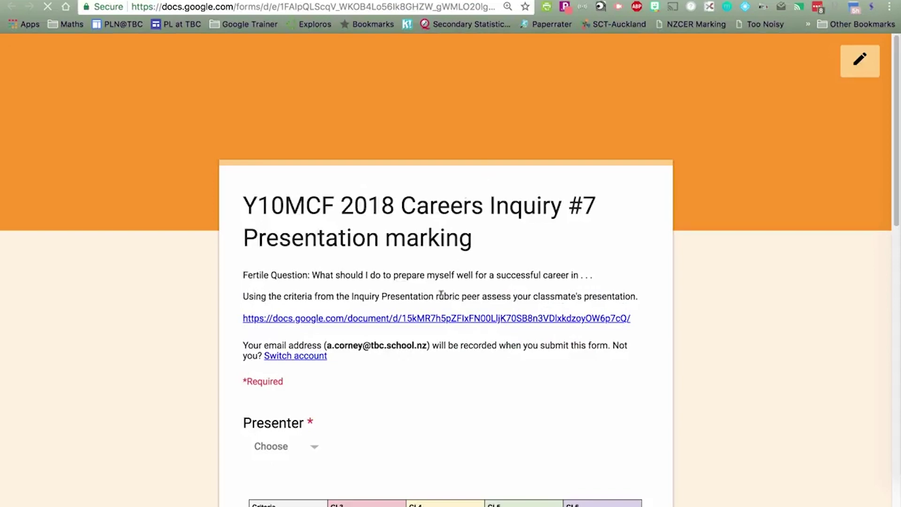
pyautogui.scroll(-7, 373, 352)
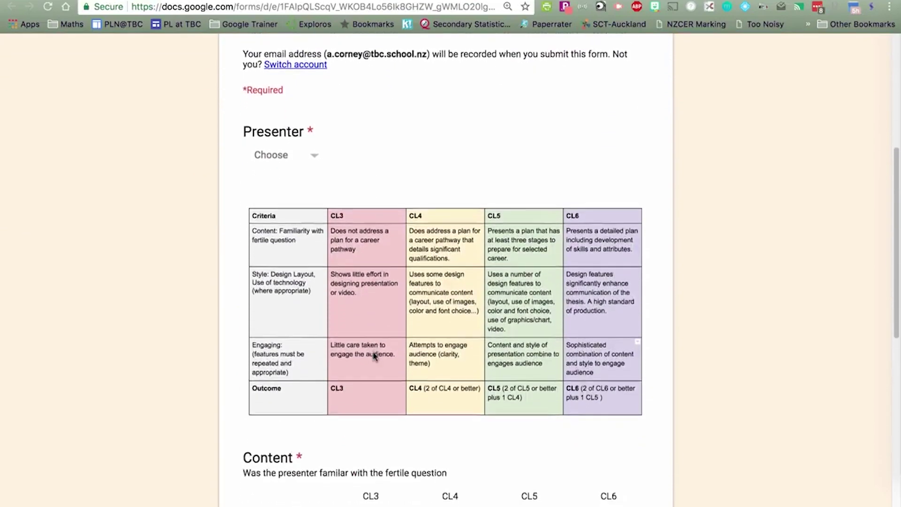
pyautogui.scroll(-1, 374, 356)
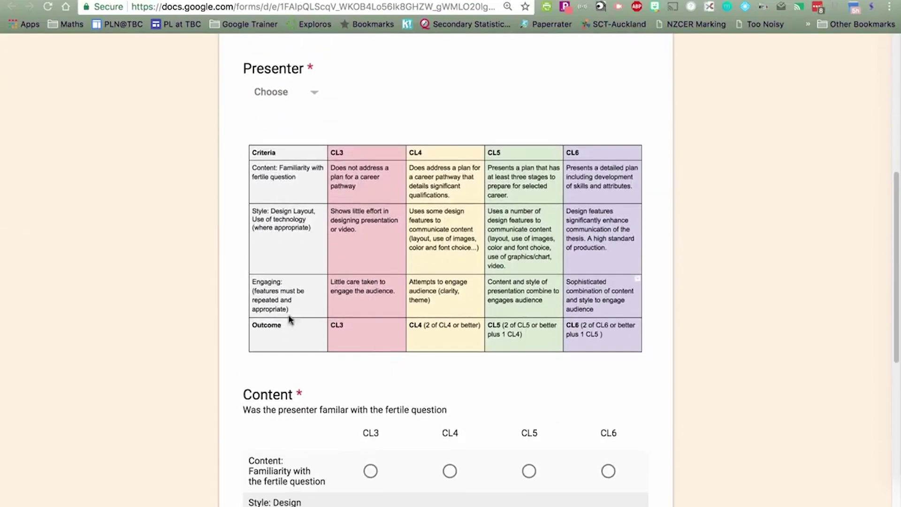
pyautogui.hotkey('ctrl', 'Tab')
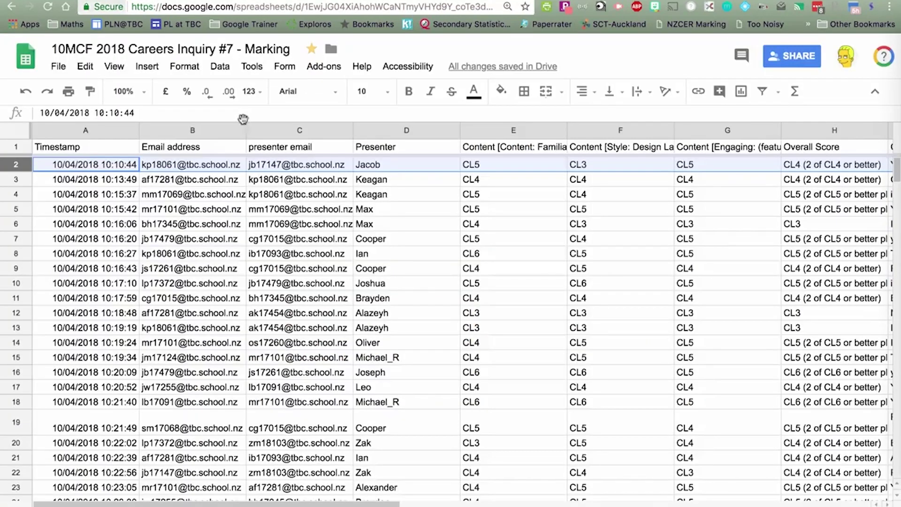
# - Compare the first response's presenter in D2 with the Email address column B, then return to the preview
pyautogui.click(371, 172)
pyautogui.doubleClick(182, 163)
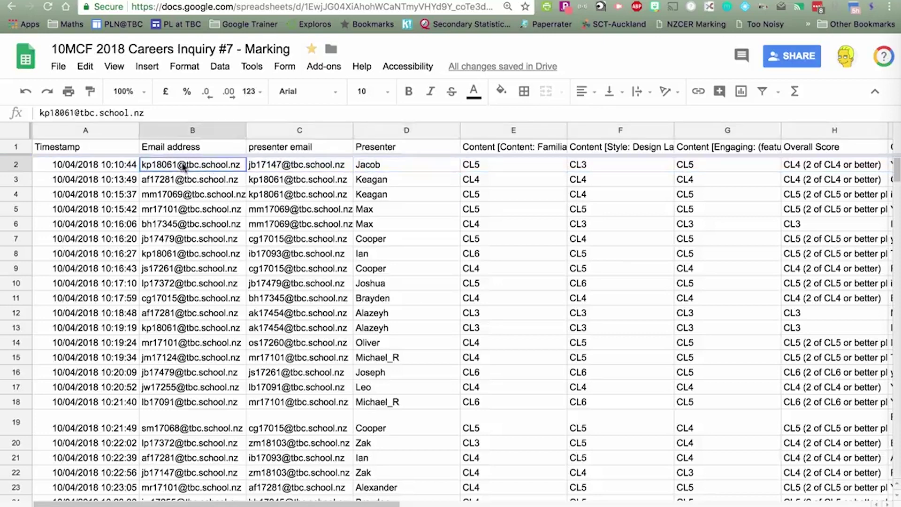
pyautogui.click(213, 132)
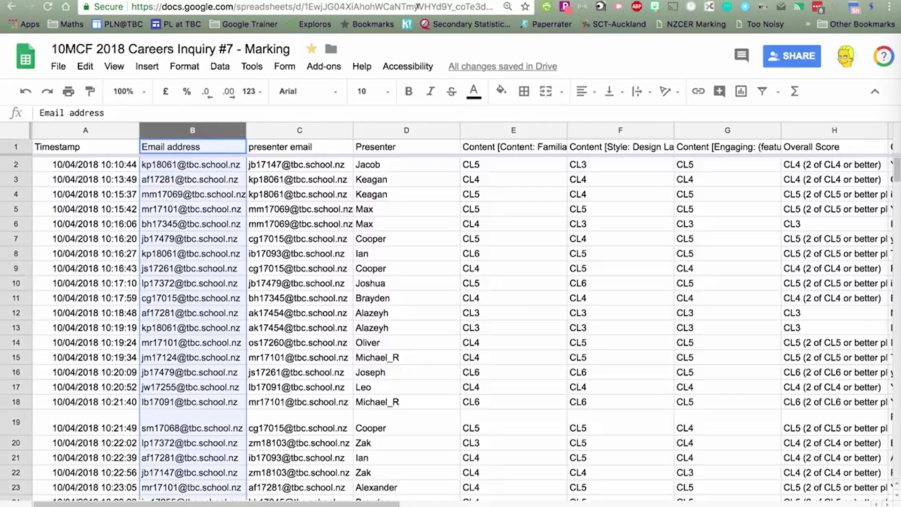
pyautogui.hotkey('ctrl', 'Tab')
# - Highlight the form's 'Your email address will be recorded' notice, then return to the marking sheet's first response
pyautogui.scroll(5, 390, 235)
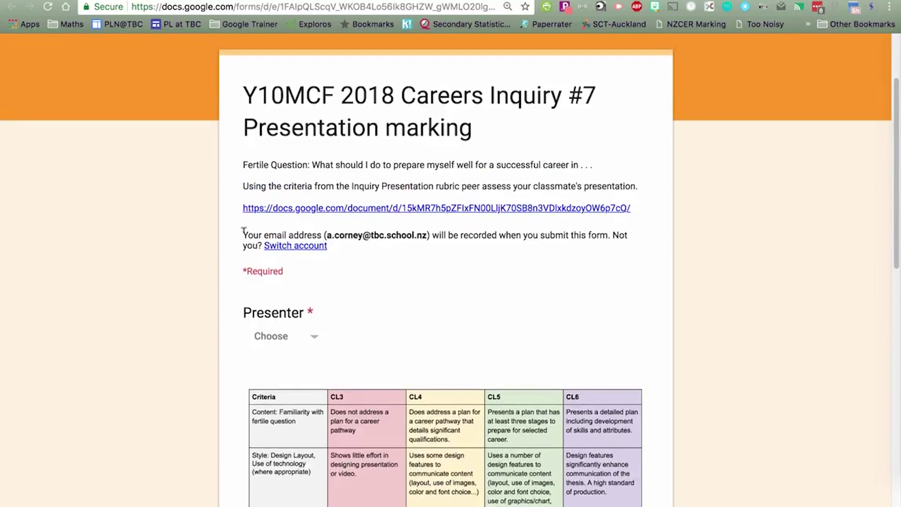
pyautogui.moveTo(242, 233); pyautogui.dragTo(346, 248)
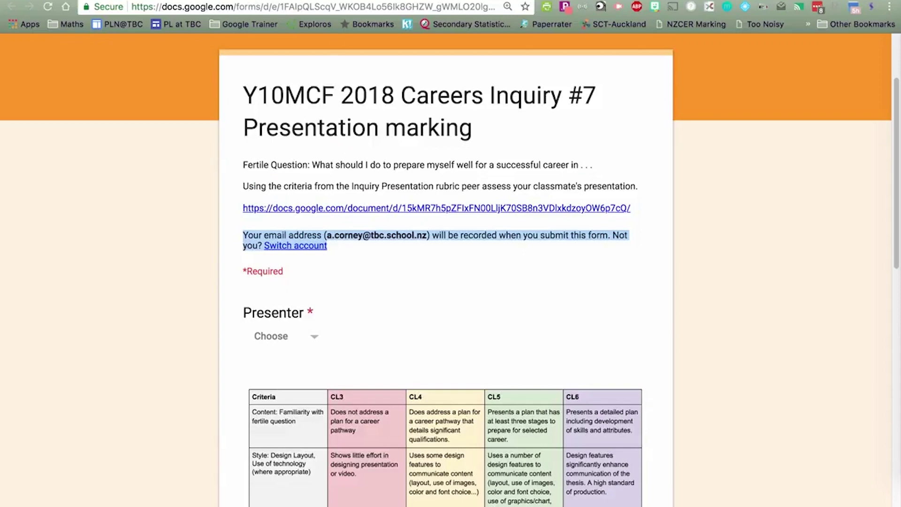
pyautogui.hotkey('ctrl', 'shift', 'Tab')
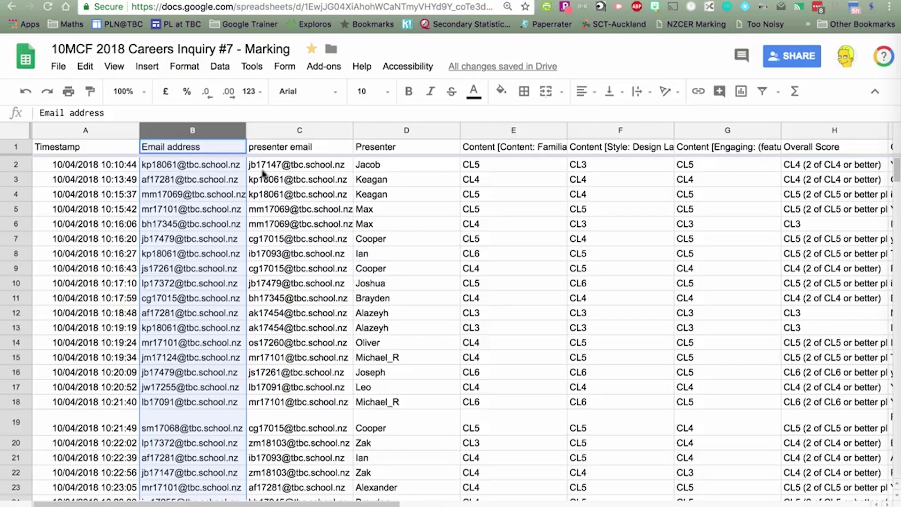
pyautogui.click(19, 163)
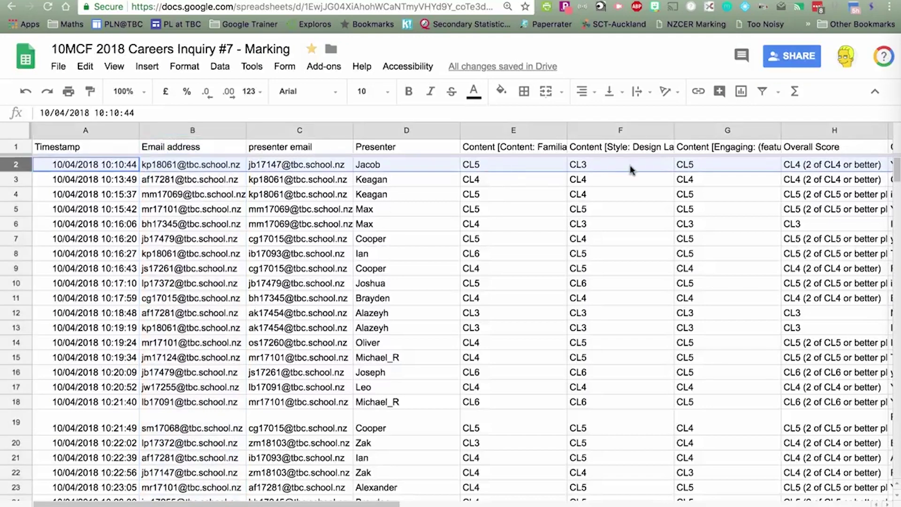
# - Read the first response's Comment in the far-right column
pyautogui.hscroll(2, 628, 167)
pyautogui.hscroll(1, 631, 169)
pyautogui.click(612, 168)
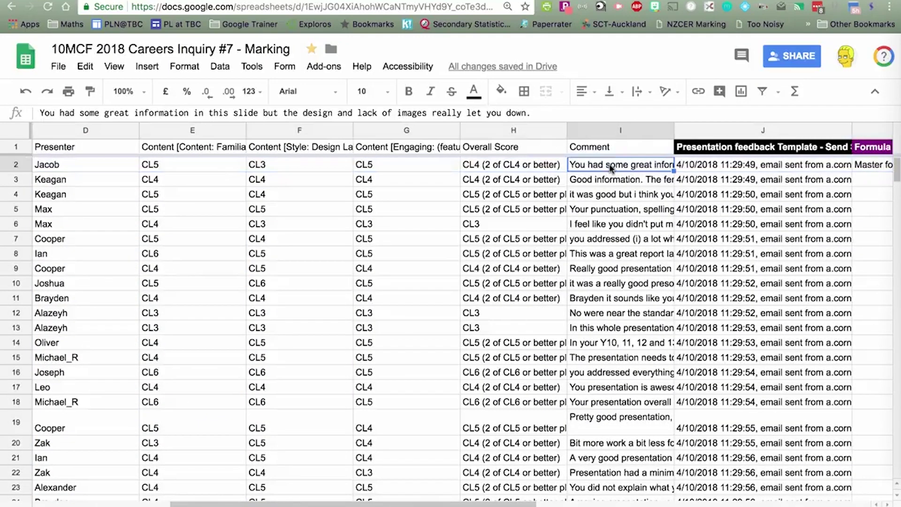
pyautogui.hscroll(-3, 544, 176)
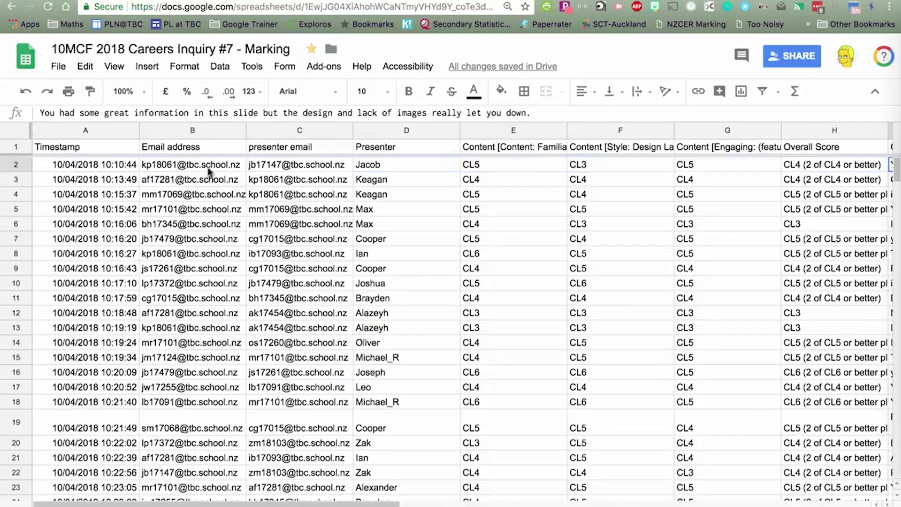
# - Inspect C2's presenter email formula and select the whole presenter email column
pyautogui.click(277, 165)
pyautogui.doubleClick(278, 165)
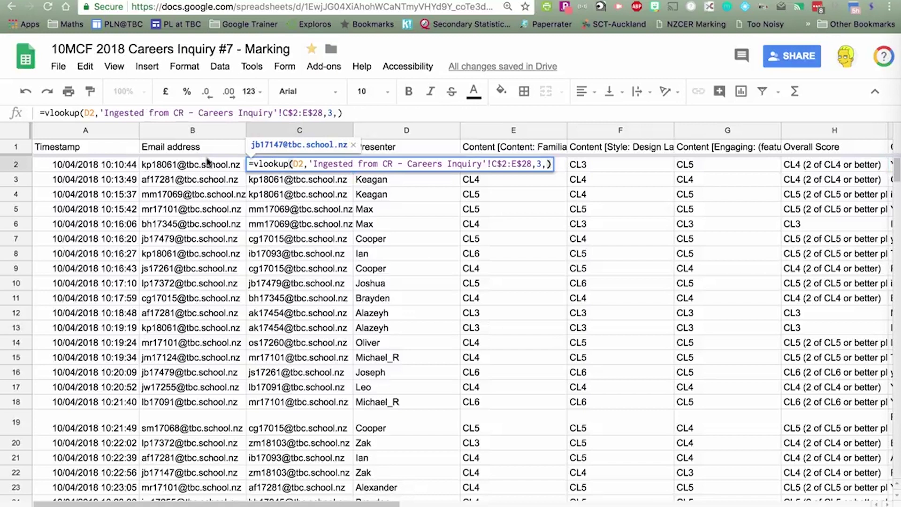
pyautogui.press('Return')
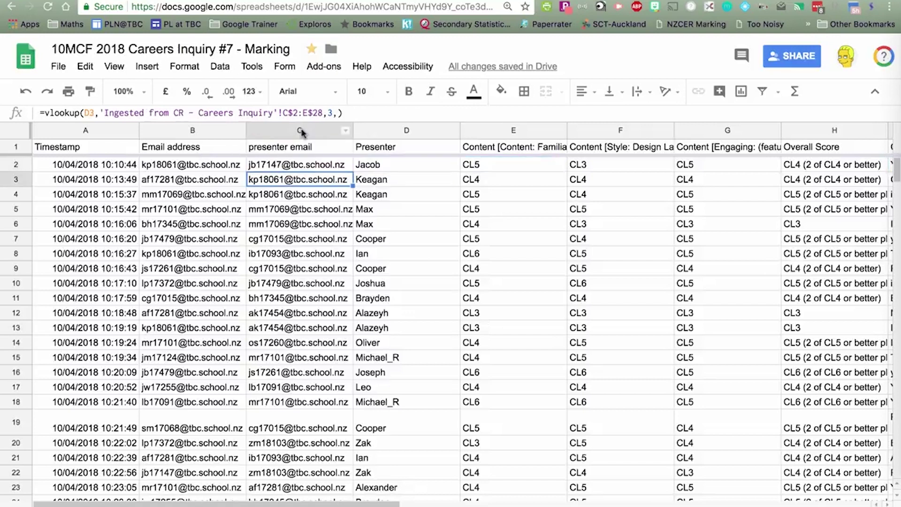
pyautogui.click(302, 129)
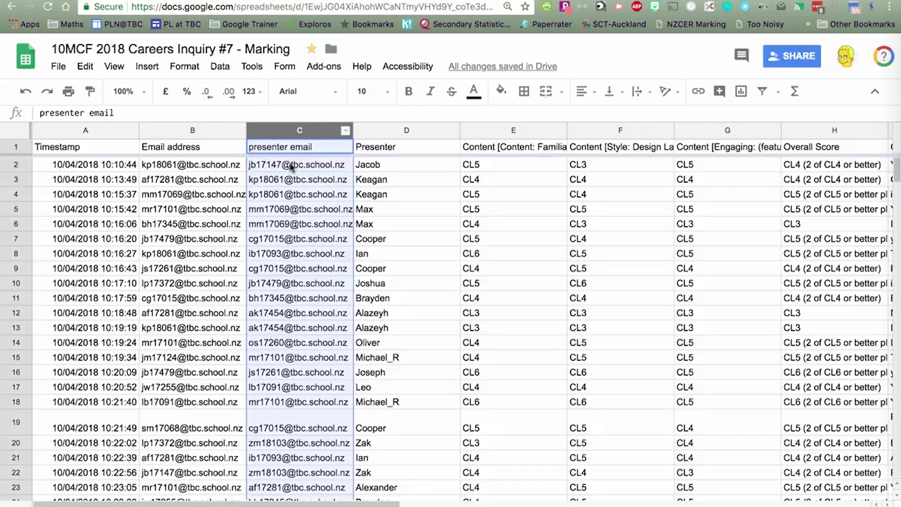
# - Re-enter C2's =vlookup(D2,'Ingested from CR - Careers Inquiry'!C$2:E$28,3,), noting D2 as the lookup key
pyautogui.click(288, 165)
pyautogui.doubleClick(126, 113)
pyautogui.tripleClick(126, 113)
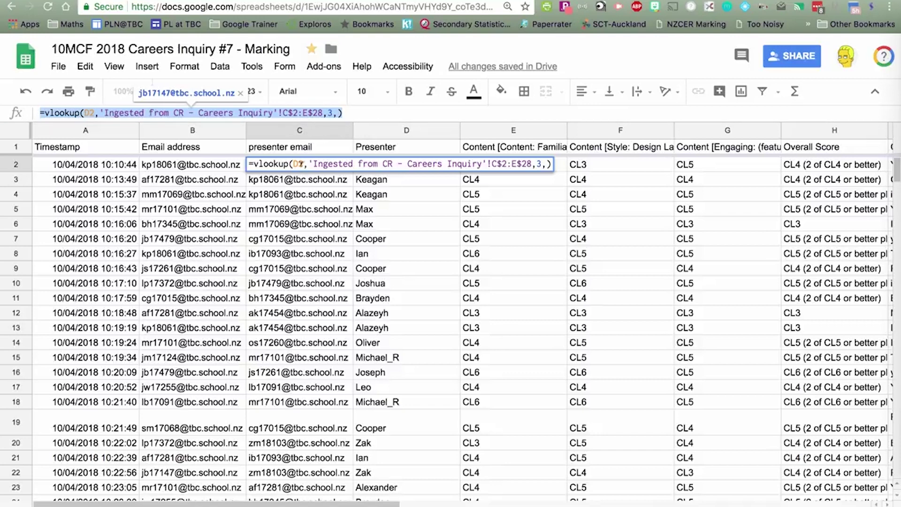
pyautogui.press('Return')
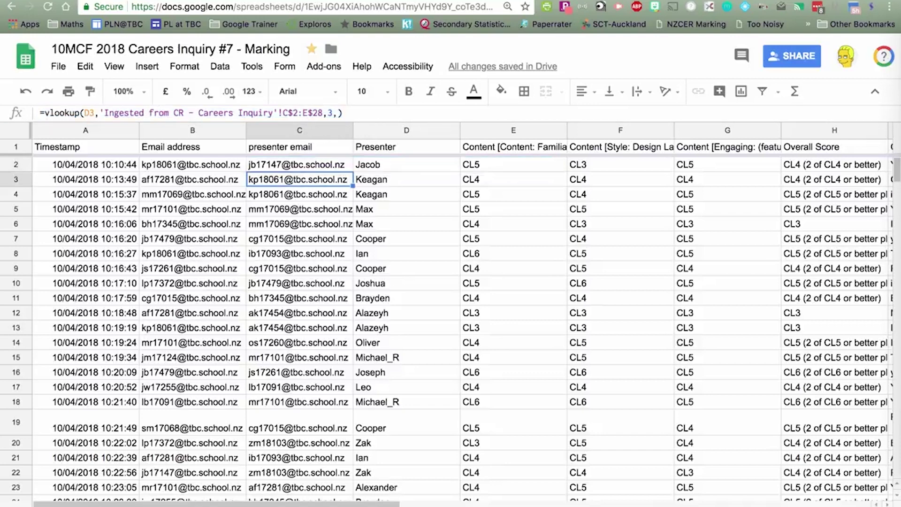
pyautogui.click(383, 166)
pyautogui.click(301, 164)
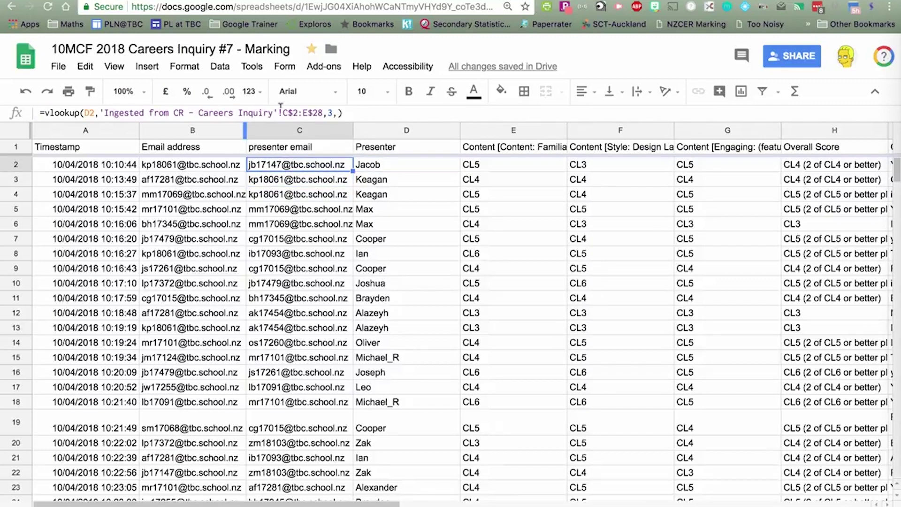
# - Set formMule's source to the Presentation feedback sheet, save the template settings, and proceed to template editing
pyautogui.click(319, 67)
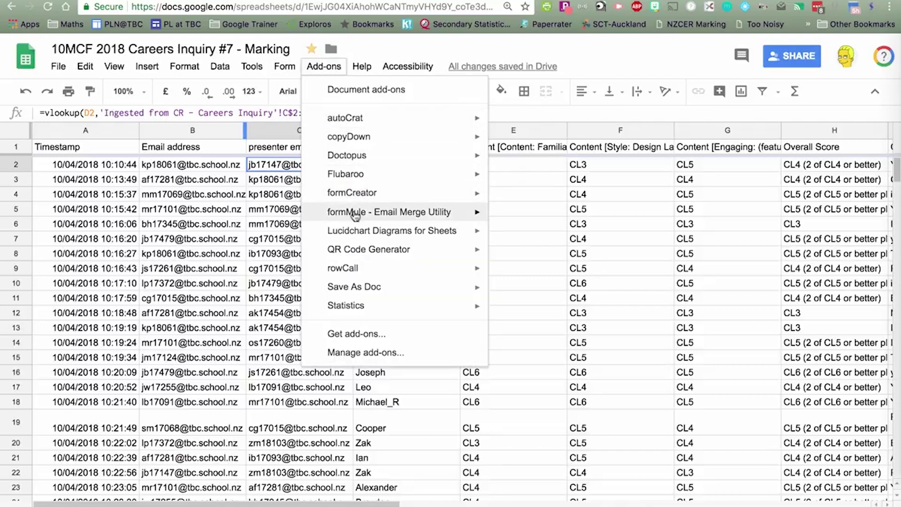
pyautogui.moveTo(355, 215)
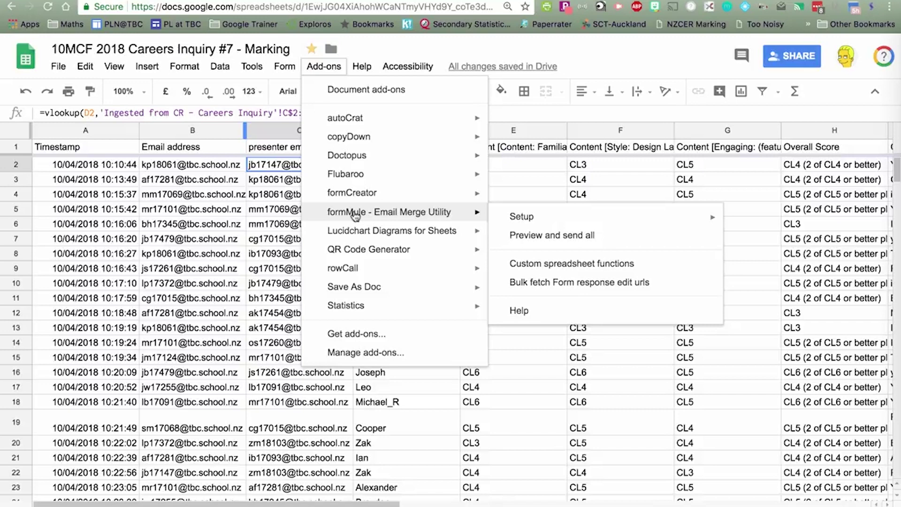
pyautogui.moveTo(518, 218)
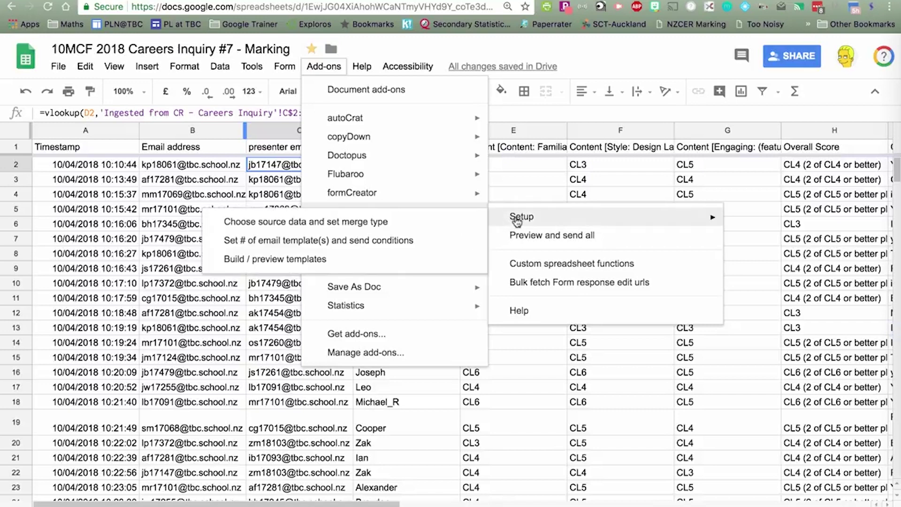
pyautogui.click(404, 221)
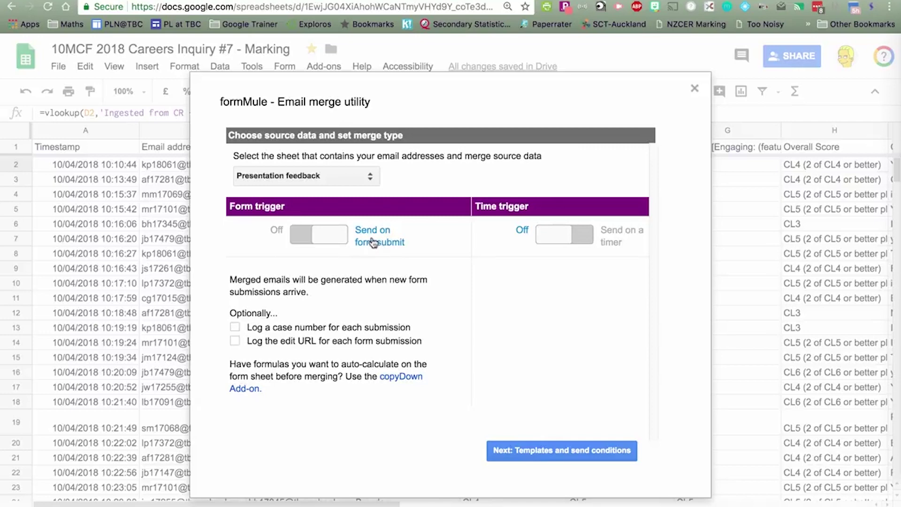
pyautogui.click(516, 451)
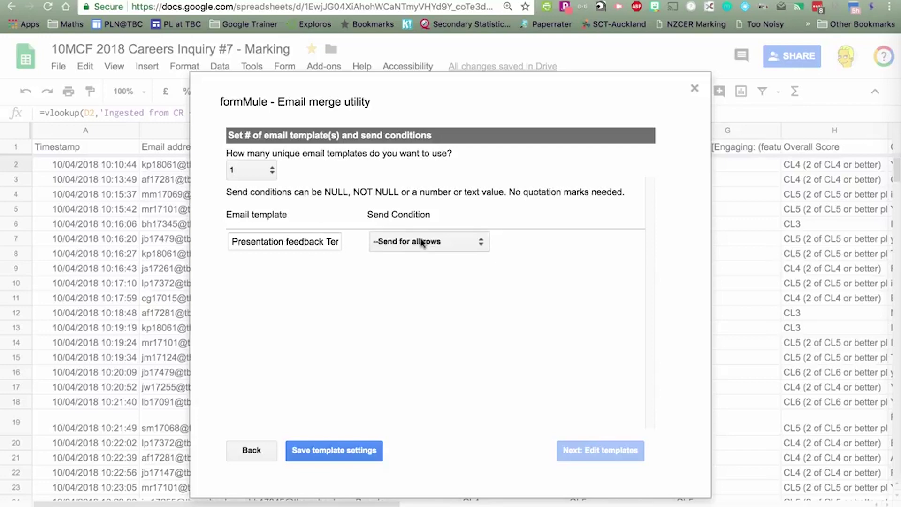
pyautogui.click(327, 451)
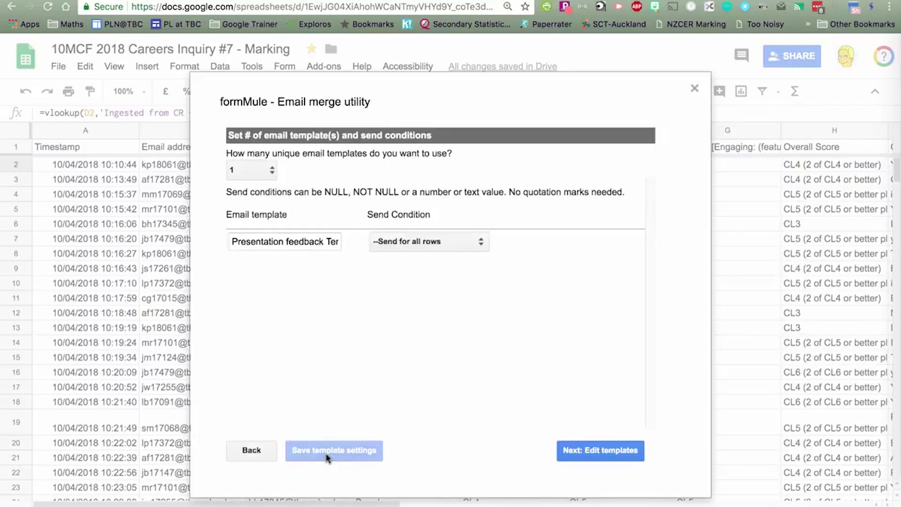
pyautogui.click(603, 451)
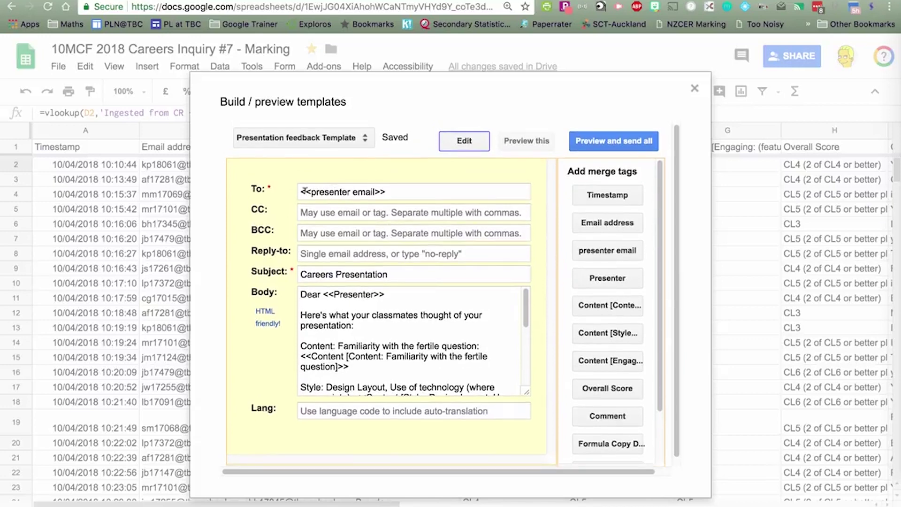
# - Highlight the 'Careers Presentation' subject and the <<Presenter>> greeting tag in the template
pyautogui.moveTo(391, 274); pyautogui.dragTo(303, 274)
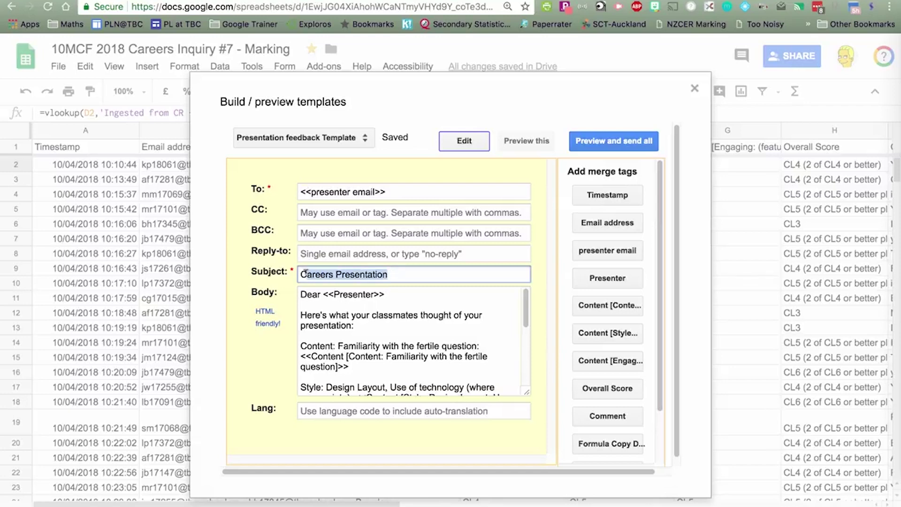
pyautogui.click(310, 295)
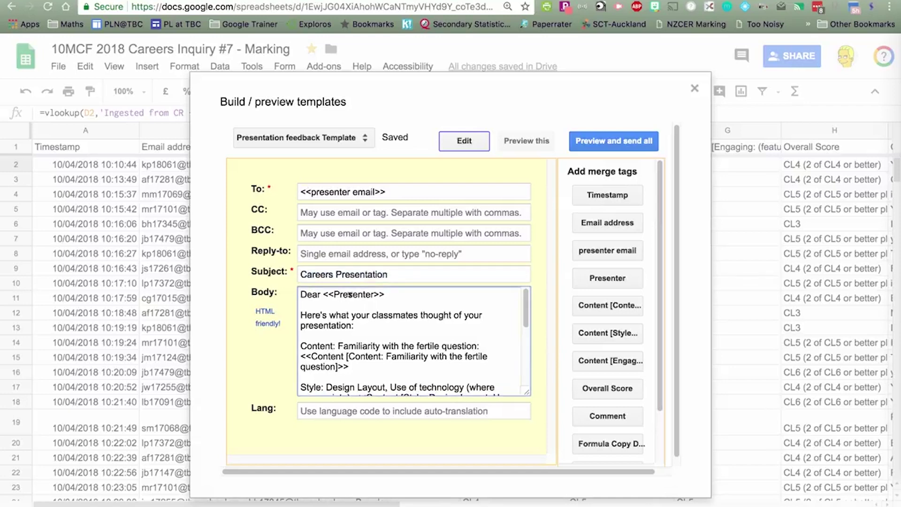
pyautogui.moveTo(323, 295); pyautogui.dragTo(385, 294)
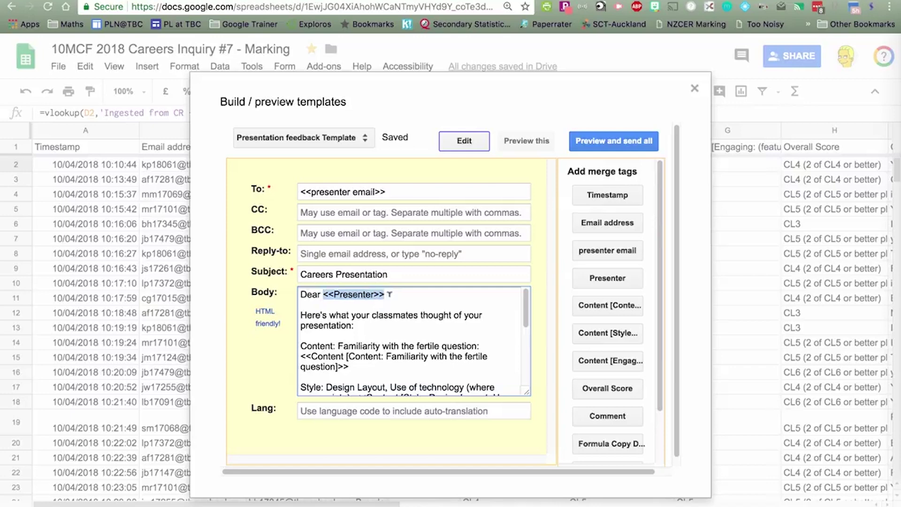
pyautogui.scroll(-2, 356, 309)
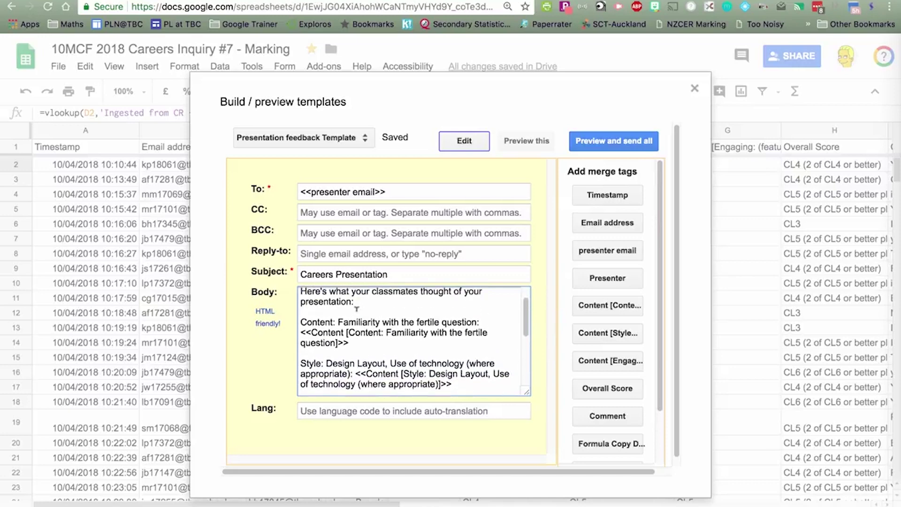
pyautogui.scroll(-1, 329, 298)
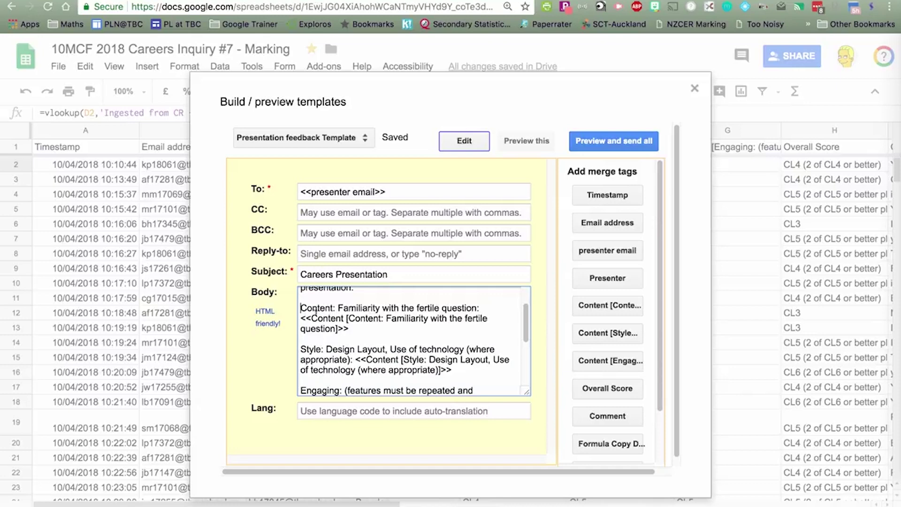
# - Highlight the Content, Style, Overall Score and marker Email address merge tags, then close the builder
pyautogui.moveTo(301, 318); pyautogui.dragTo(350, 329)
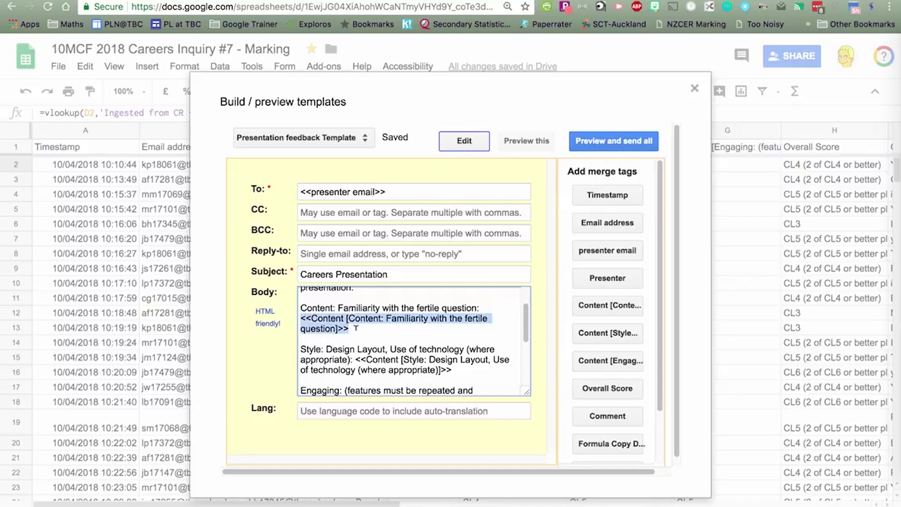
pyautogui.doubleClick(314, 349)
pyautogui.moveTo(355, 359); pyautogui.dragTo(464, 369)
pyautogui.scroll(-3, 464, 369)
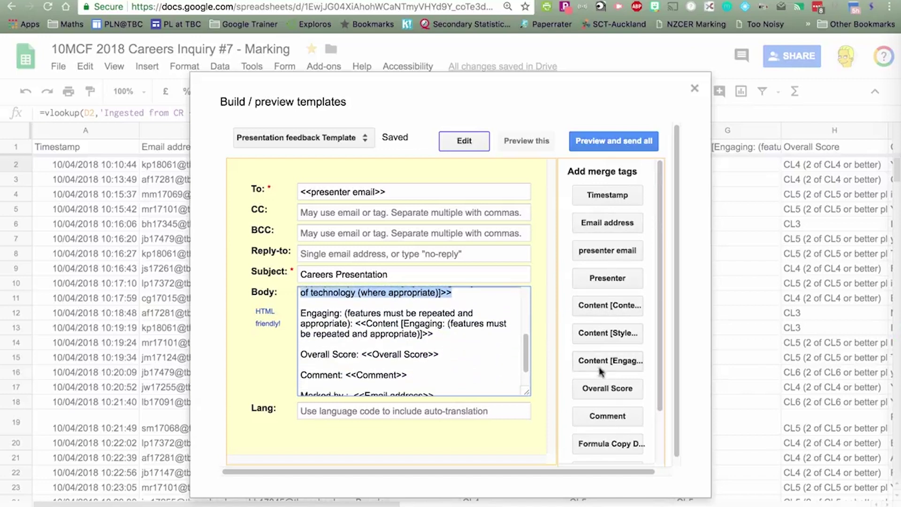
pyautogui.moveTo(441, 356); pyautogui.dragTo(350, 351)
pyautogui.moveTo(406, 374); pyautogui.dragTo(357, 375)
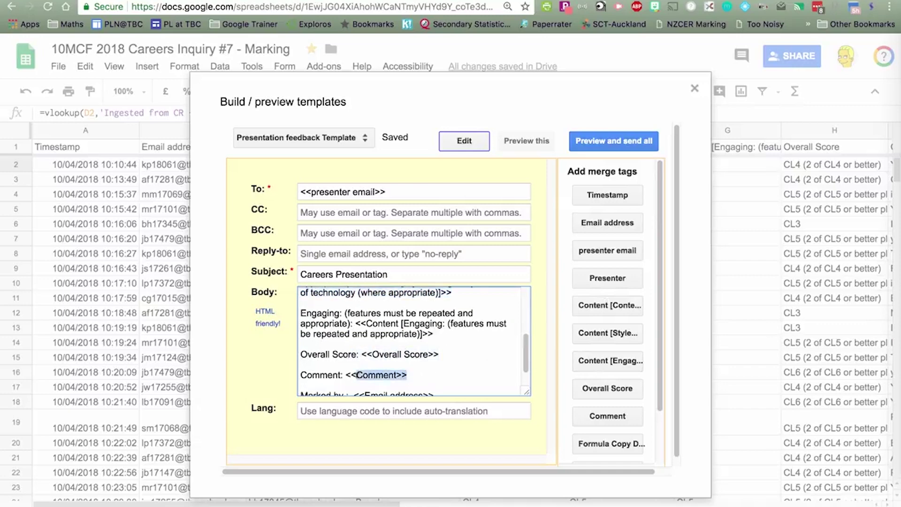
pyautogui.scroll(-1, 357, 375)
pyautogui.moveTo(435, 365); pyautogui.dragTo(355, 367)
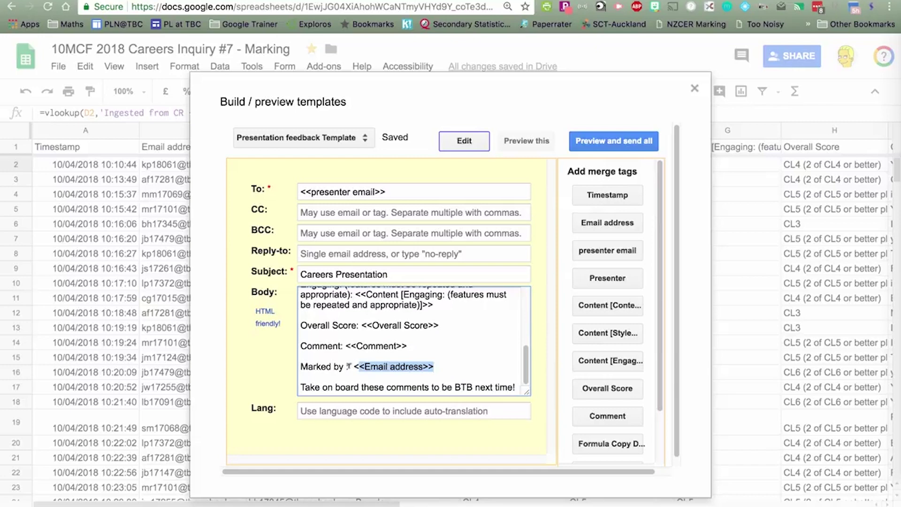
pyautogui.scroll(-1, 348, 366)
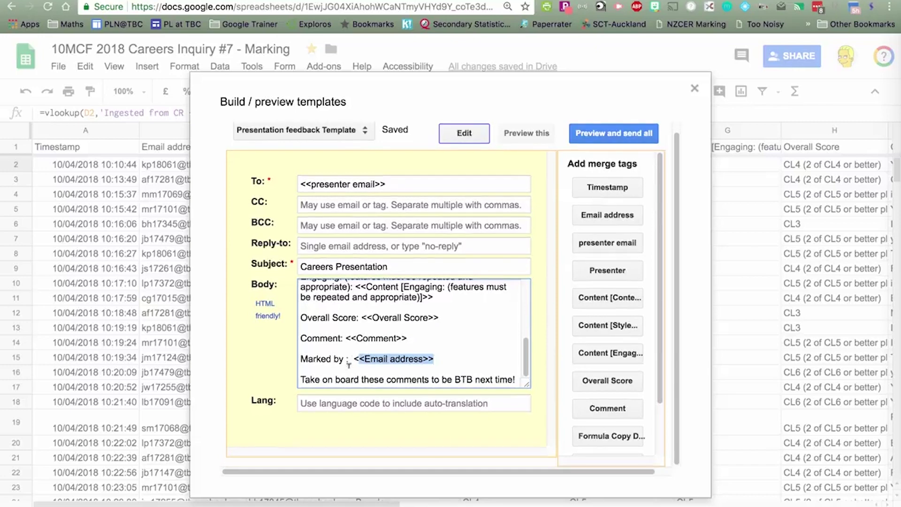
pyautogui.click(603, 135)
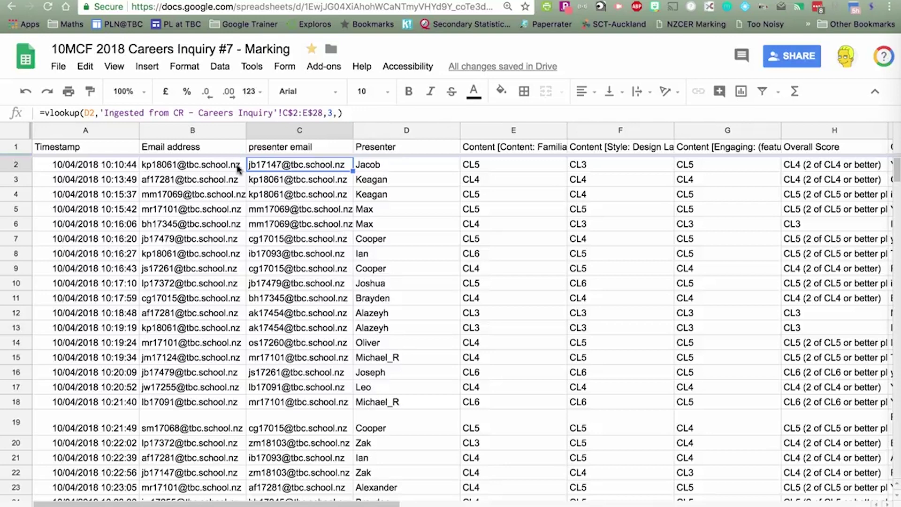
# - Check D2 and B2, go down to the last response in row 97, then switch to the pivot table sheet
pyautogui.click(375, 169)
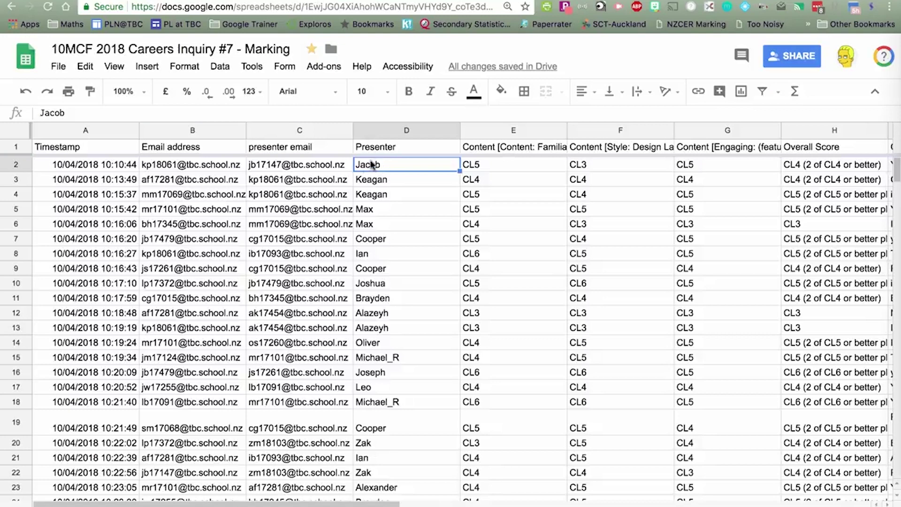
pyautogui.click(215, 164)
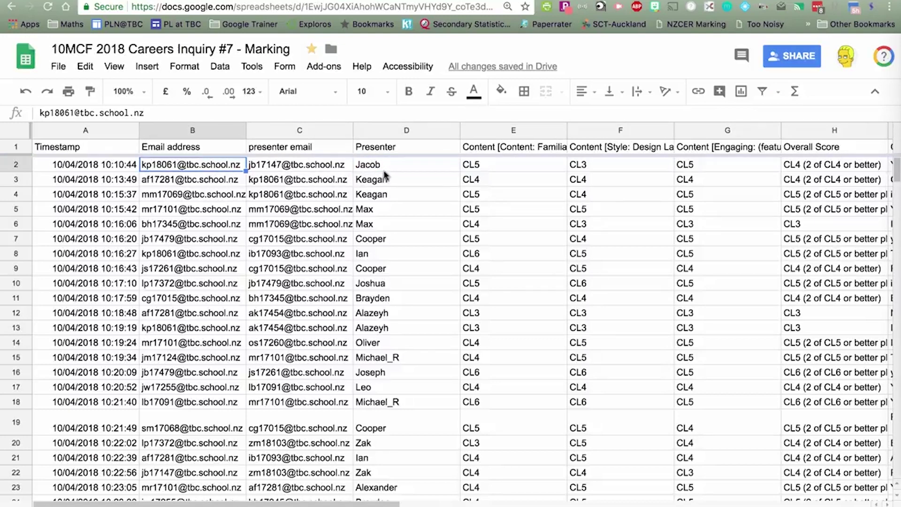
pyautogui.scroll(-10, 378, 275)
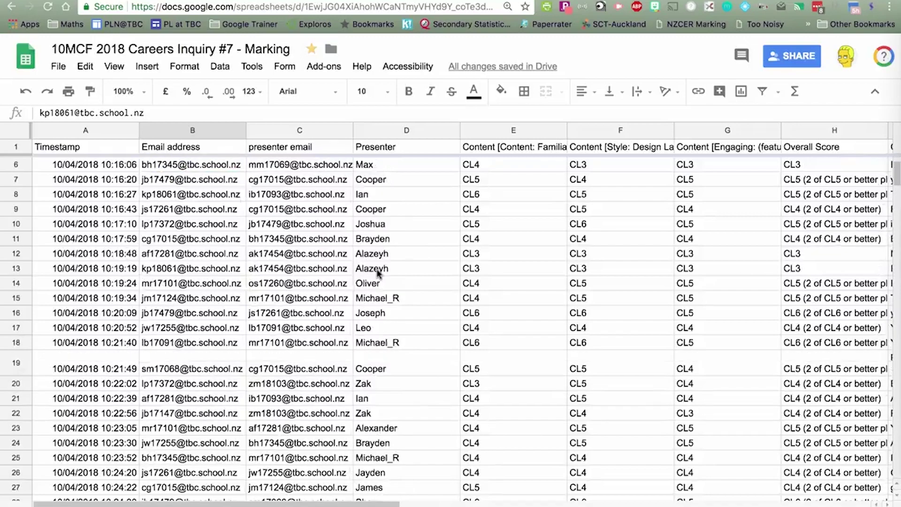
pyautogui.scroll(-10, 377, 275)
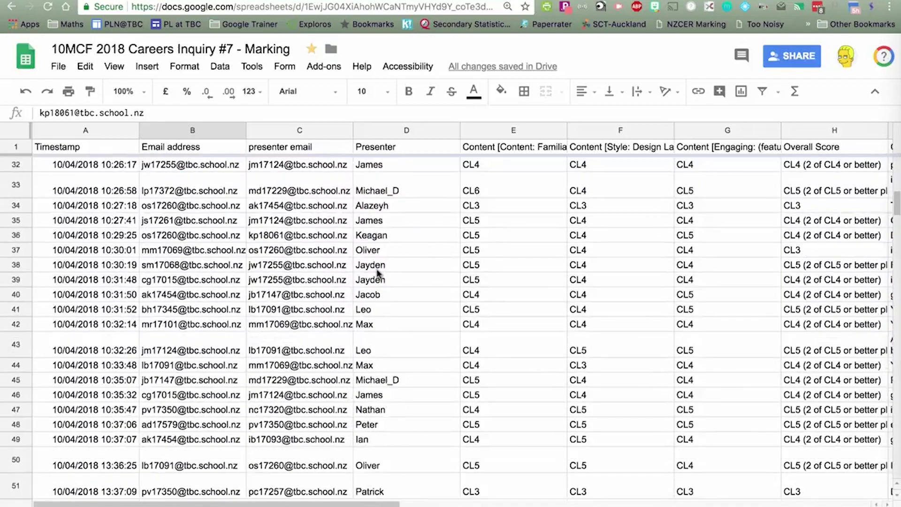
pyautogui.scroll(-8, 377, 275)
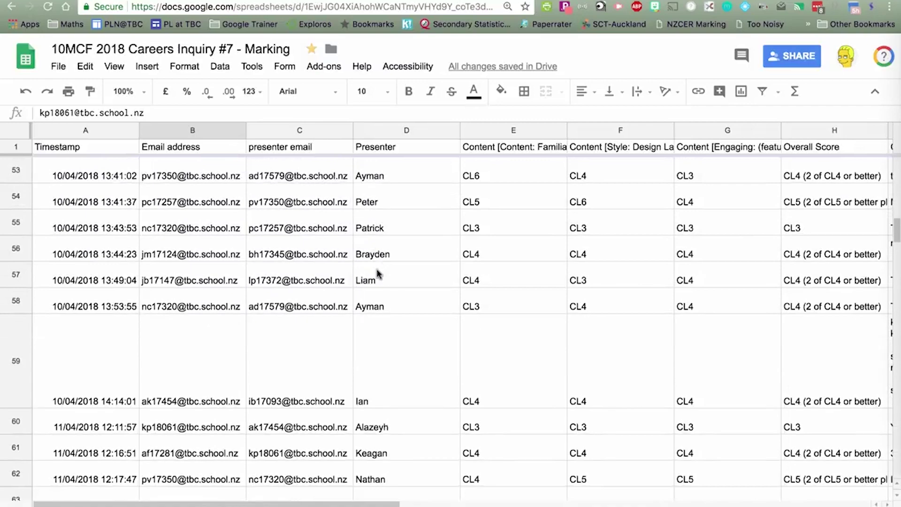
pyautogui.scroll(-10, 378, 274)
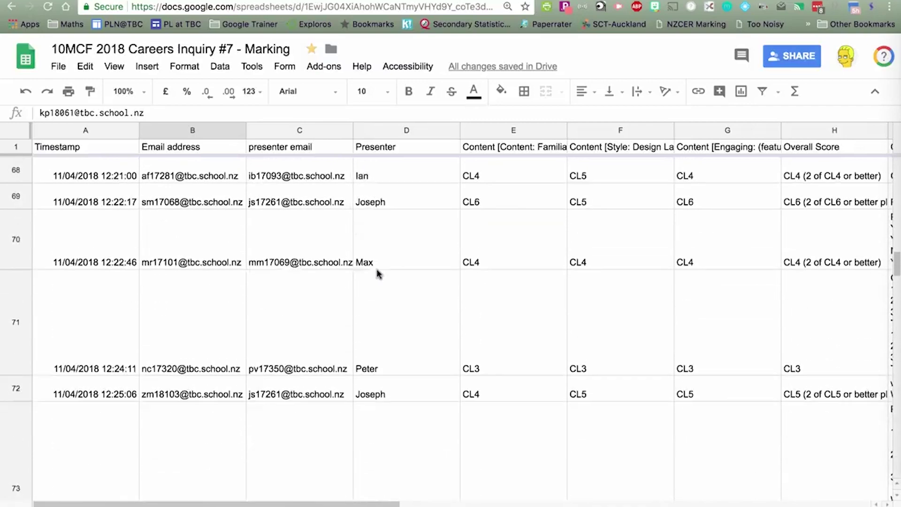
pyautogui.scroll(-10, 378, 275)
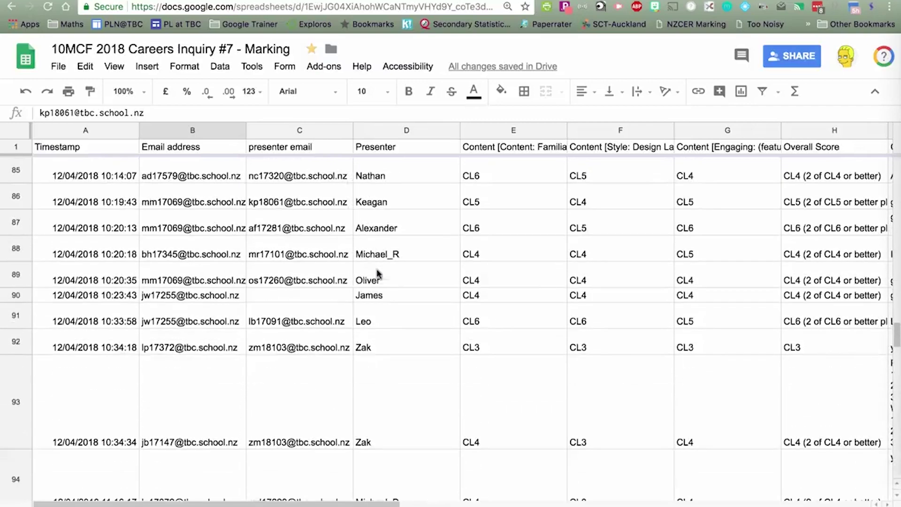
pyautogui.scroll(4, 378, 274)
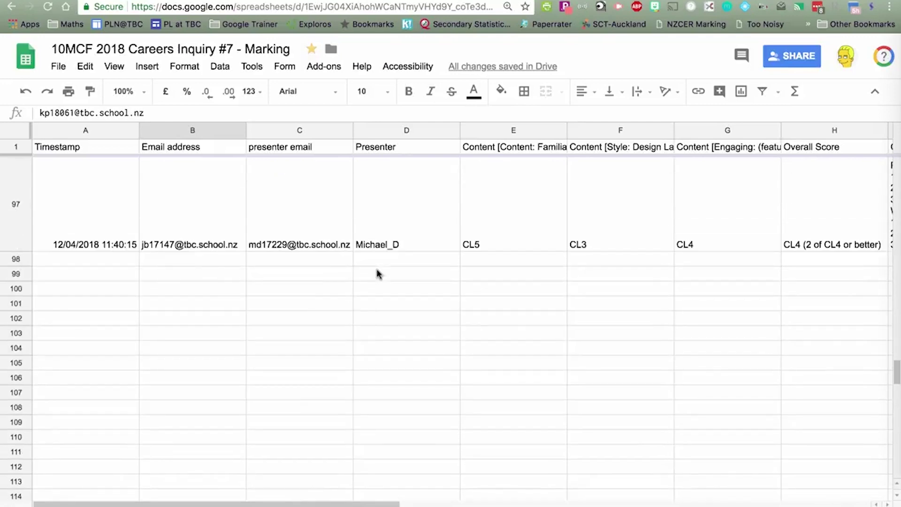
pyautogui.click(14, 300)
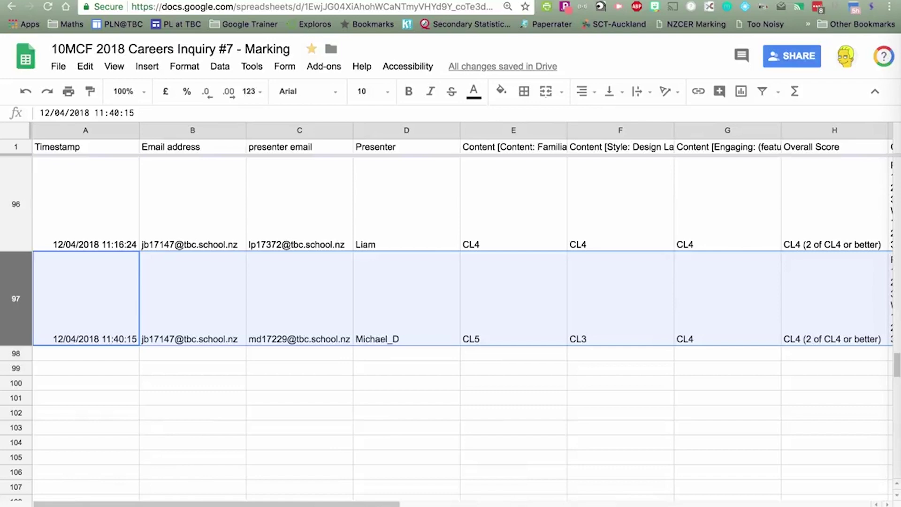
pyautogui.hotkey('alt', 'Down')
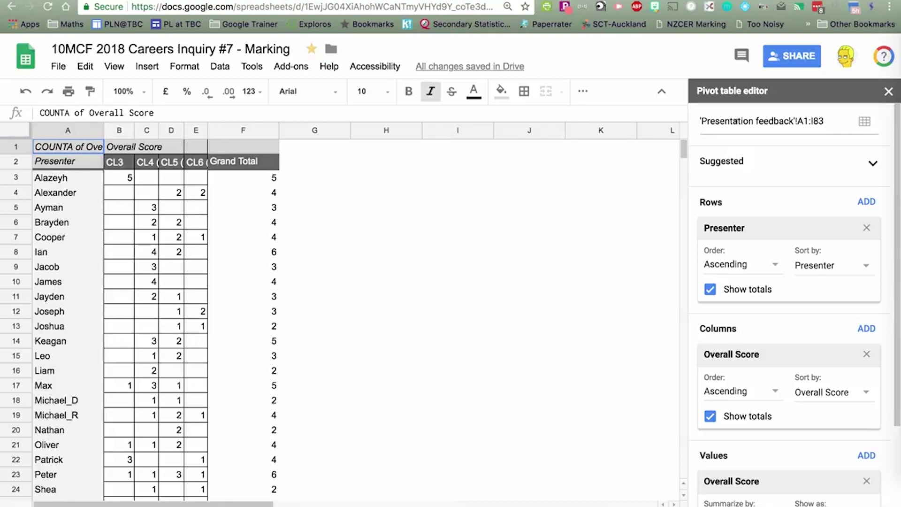
# - Check the pivot table's source range and its Presenter rows and Overall Score columns settings
pyautogui.click(747, 120)
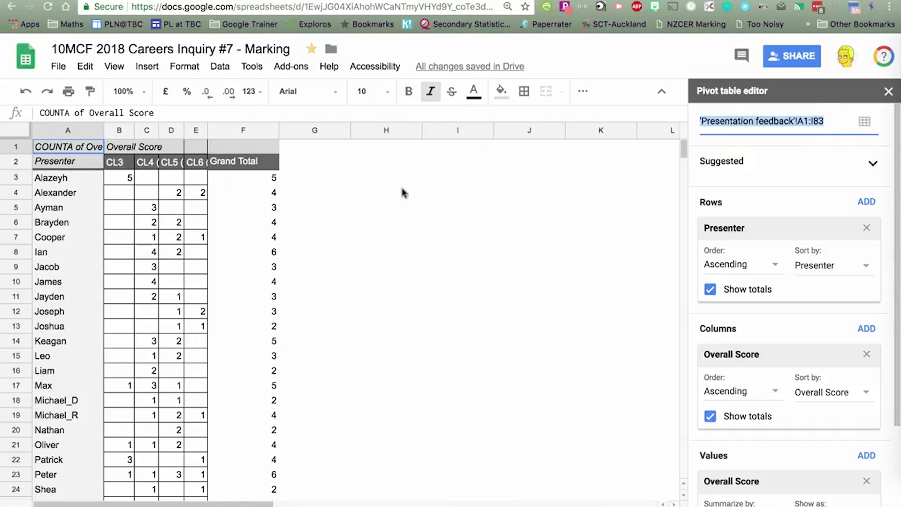
pyautogui.click(804, 202)
pyautogui.click(723, 228)
pyautogui.click(723, 229)
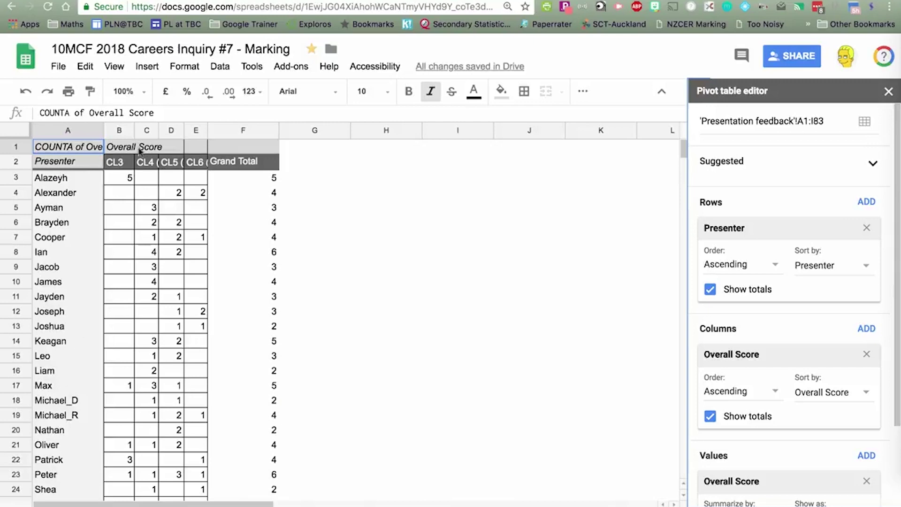
pyautogui.click(742, 354)
pyautogui.click(741, 354)
# - Read the CL3–CL6 grade counts for several presenters, including rows 4, 6, 8, 22 and 23
pyautogui.click(123, 179)
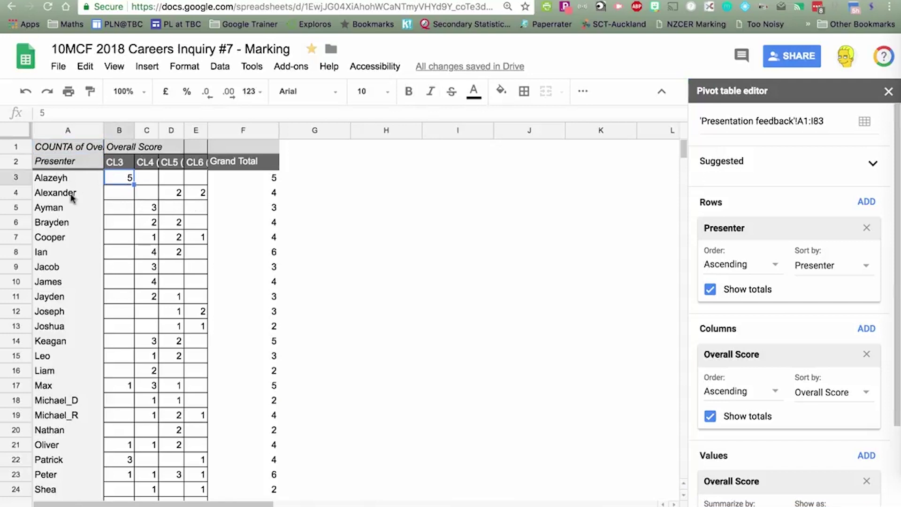
pyautogui.click(174, 195)
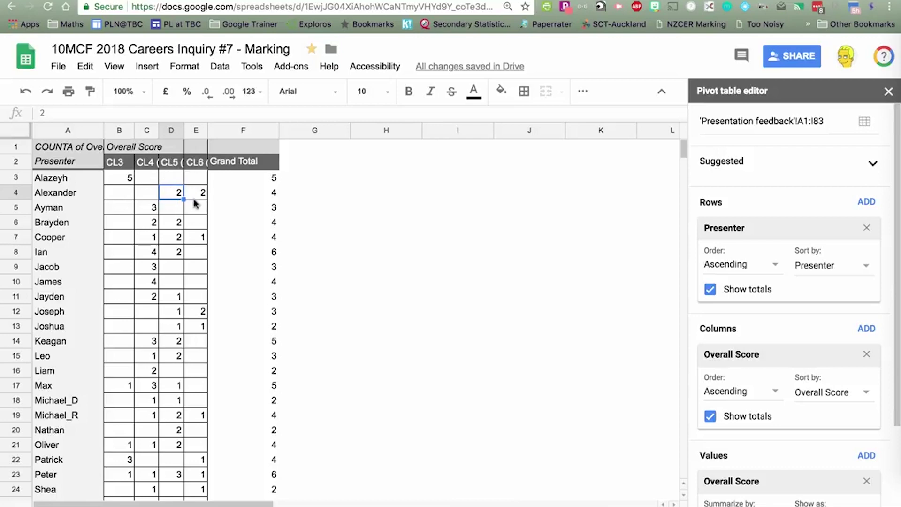
pyautogui.scroll(-3, 194, 203)
pyautogui.scroll(3, 194, 202)
pyautogui.click(23, 193)
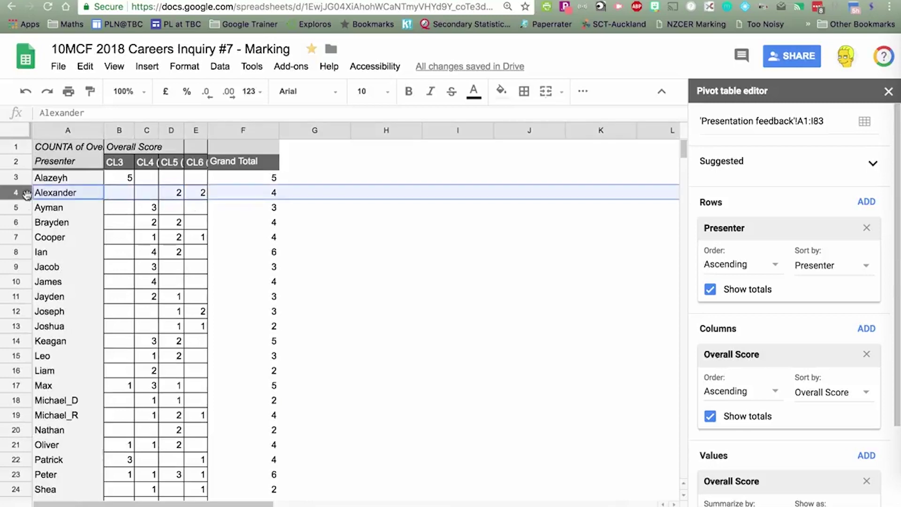
pyautogui.click(20, 222)
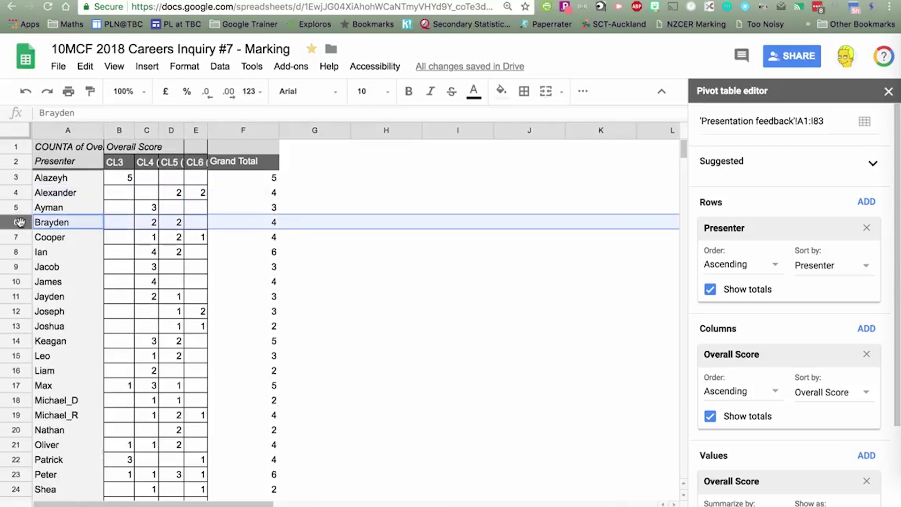
pyautogui.scroll(-1, 21, 225)
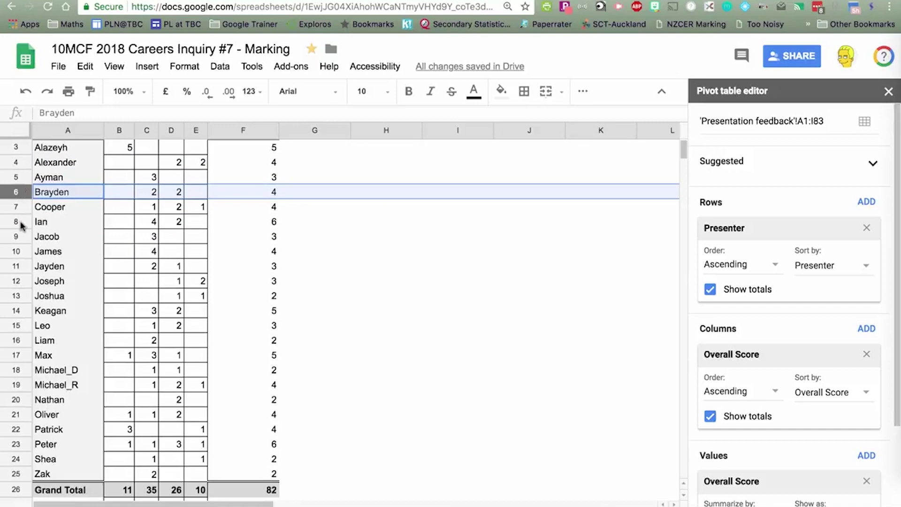
pyautogui.click(14, 429)
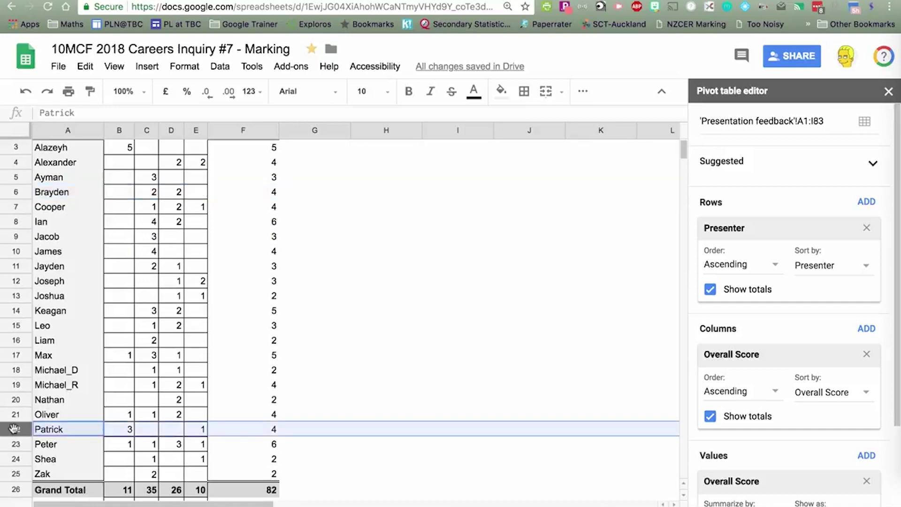
pyautogui.click(14, 444)
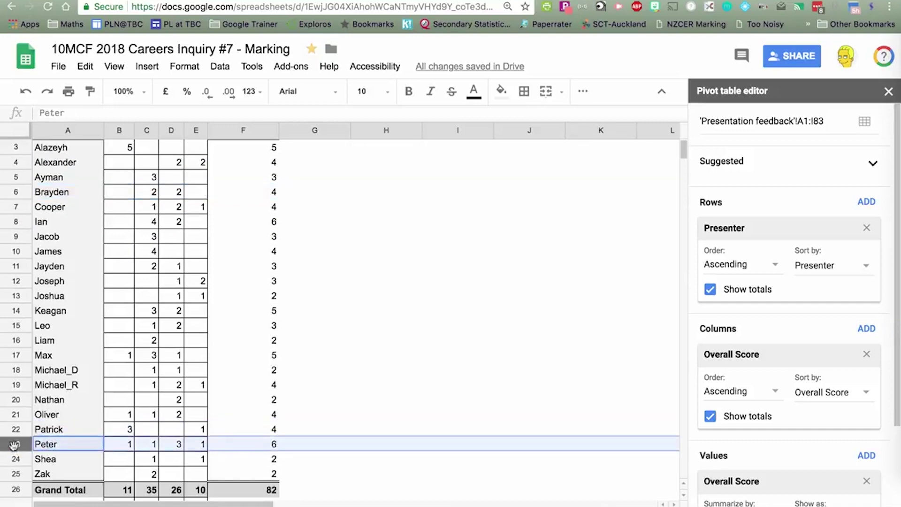
pyautogui.click(20, 221)
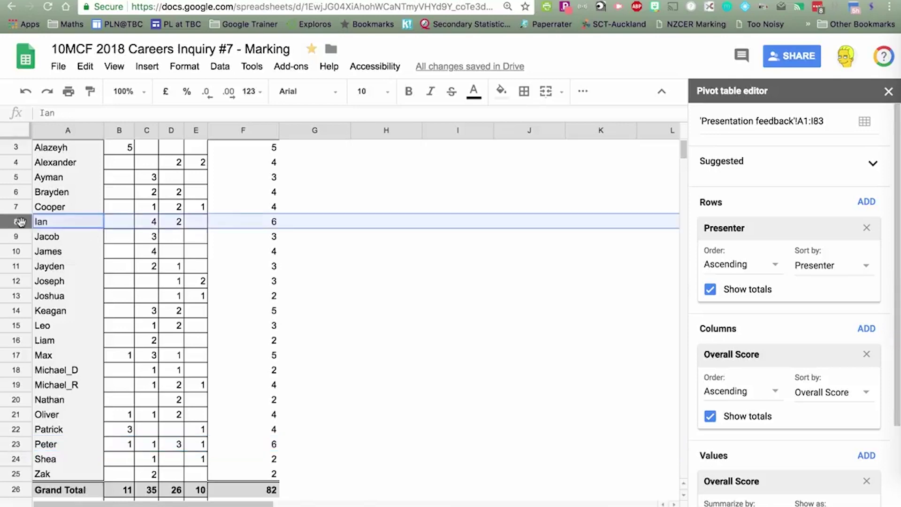